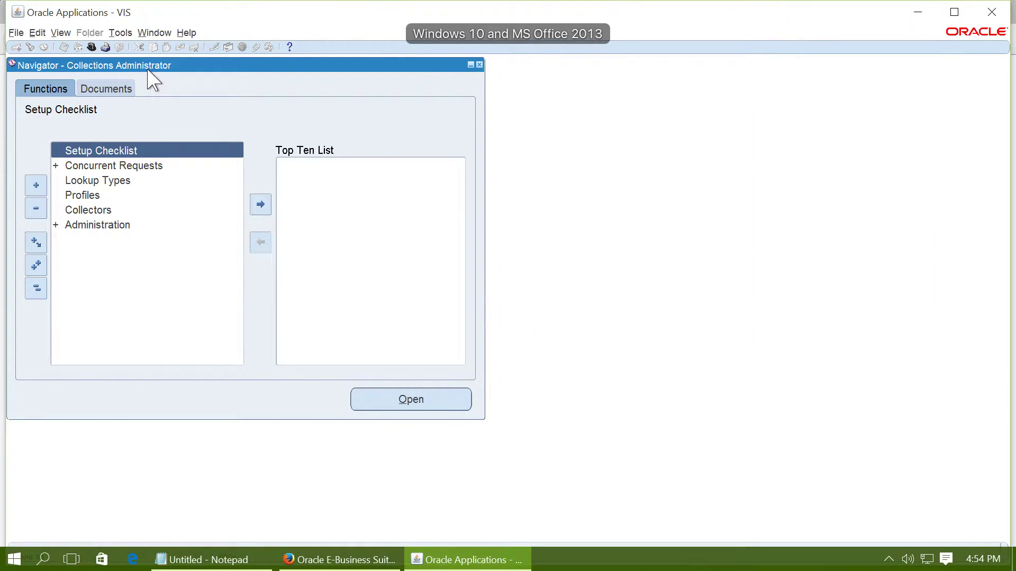
From the Setup Checklist, finish the Operations Setup questionnaire so its changes are saved
{"action": "double_click", "coordinate": [125, 150]}
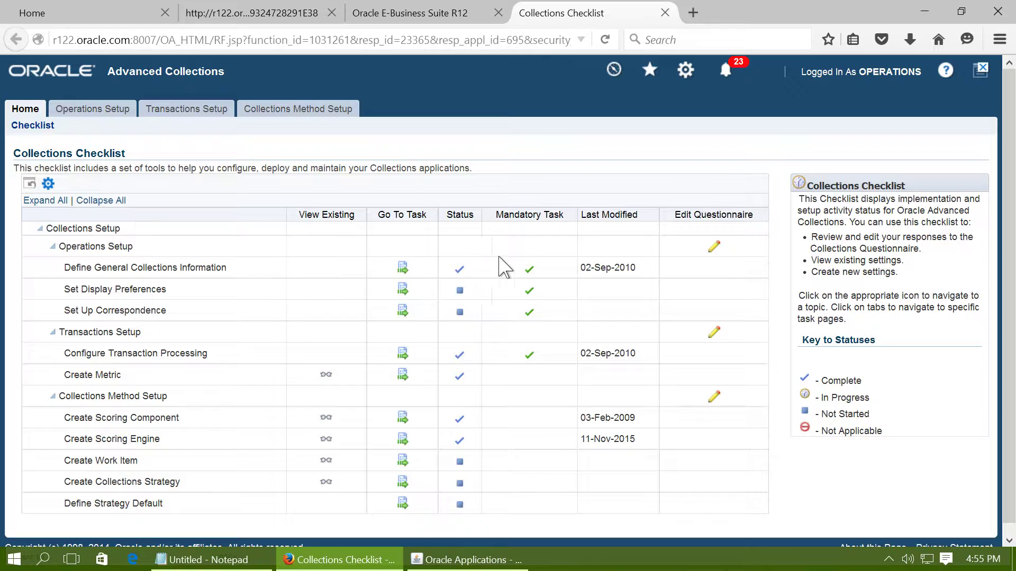
{"action": "left_click", "coordinate": [715, 247]}
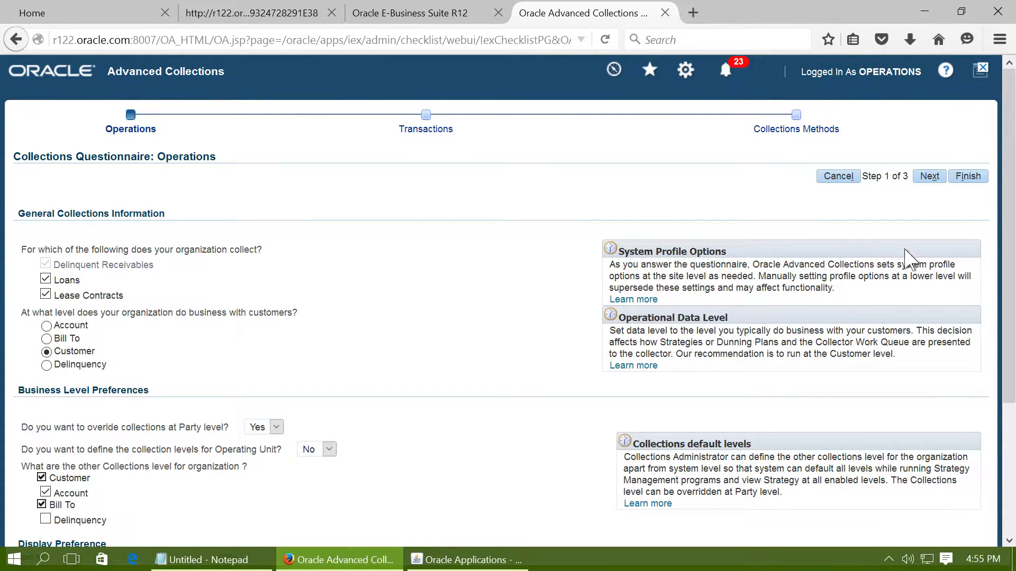
{"action": "left_click", "coordinate": [976, 179]}
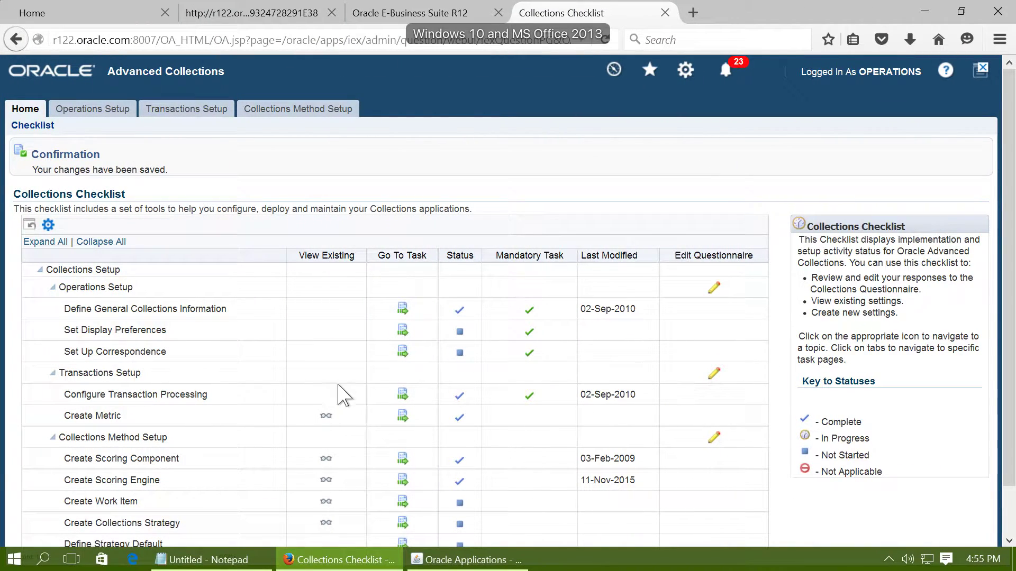
Search scoring engines of type Customer with name Cust% to list Customer Scoring
{"action": "left_click", "coordinate": [324, 111]}
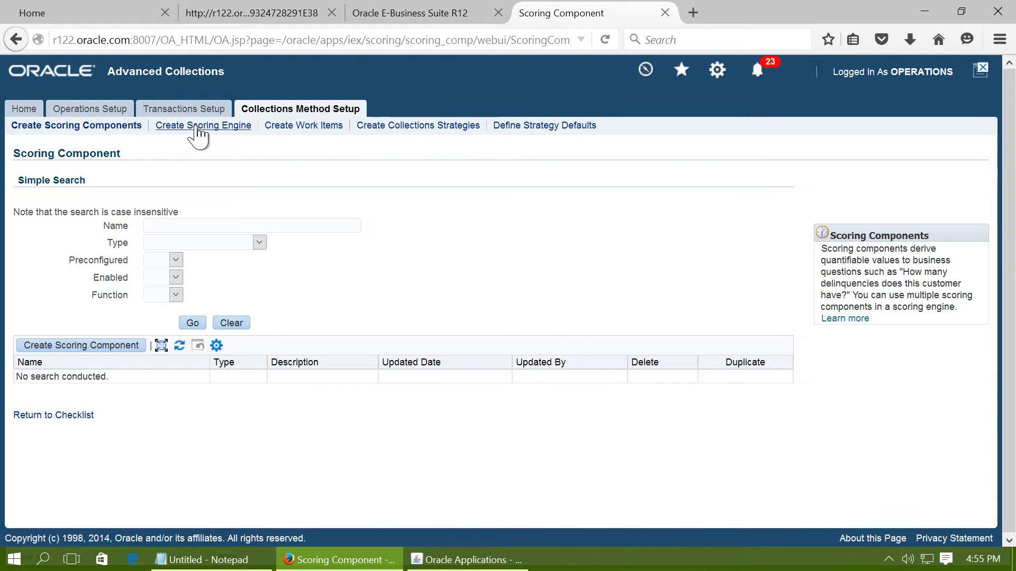
{"action": "left_click", "coordinate": [197, 127]}
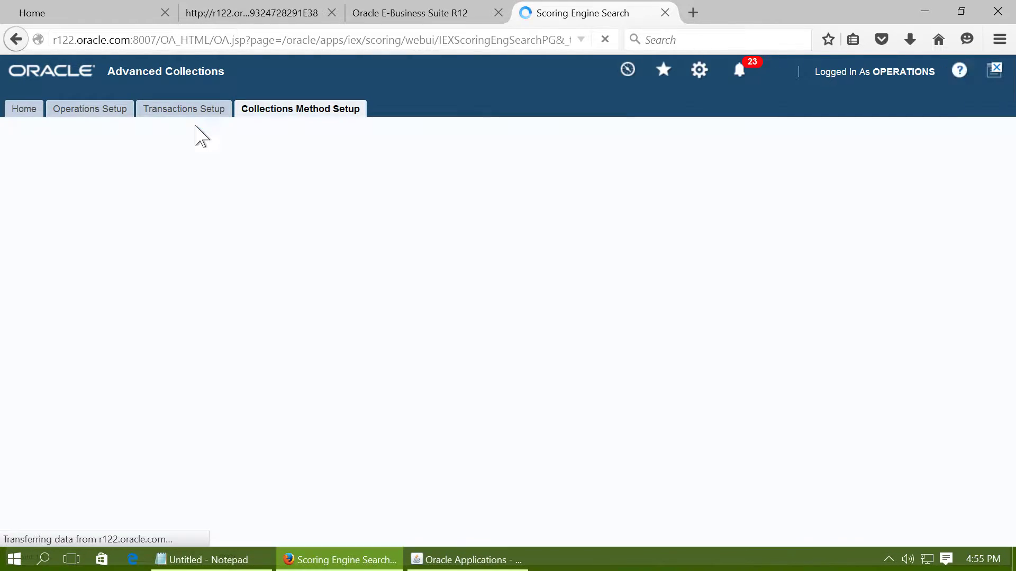
{"action": "left_click", "coordinate": [260, 226]}
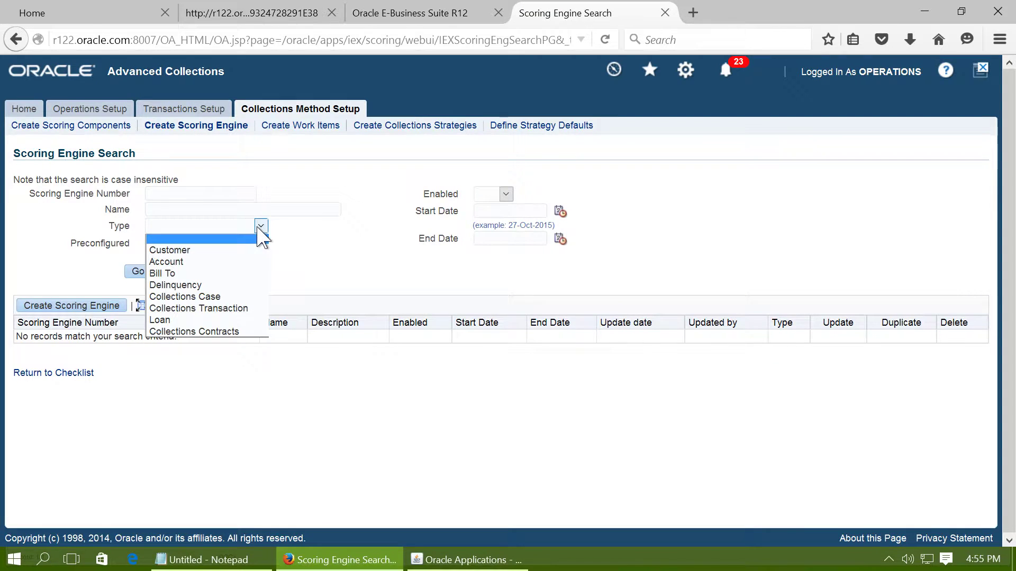
{"action": "left_click", "coordinate": [211, 249]}
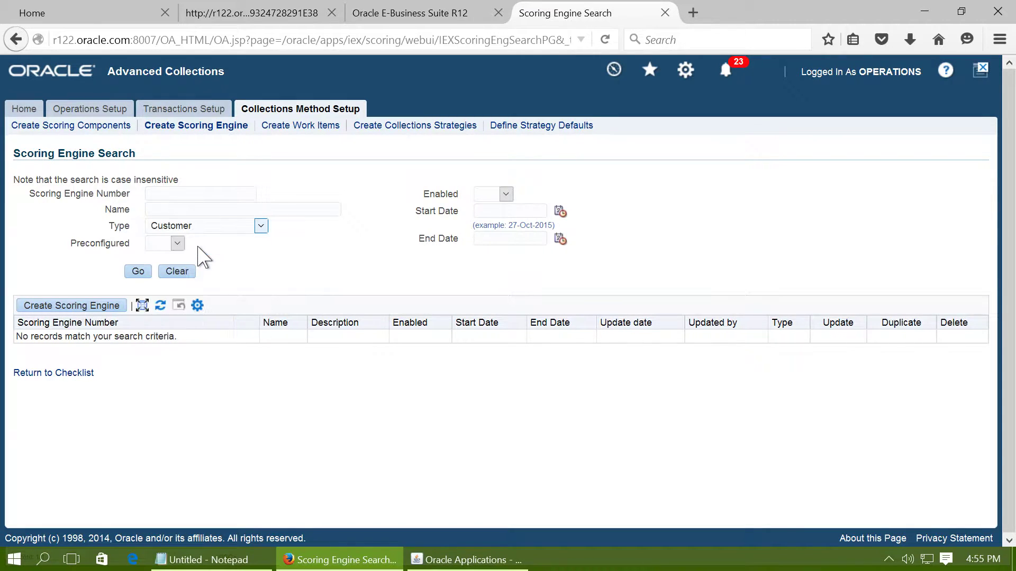
{"action": "left_click", "coordinate": [183, 208]}
{"action": "type", "text": "Cust%"}
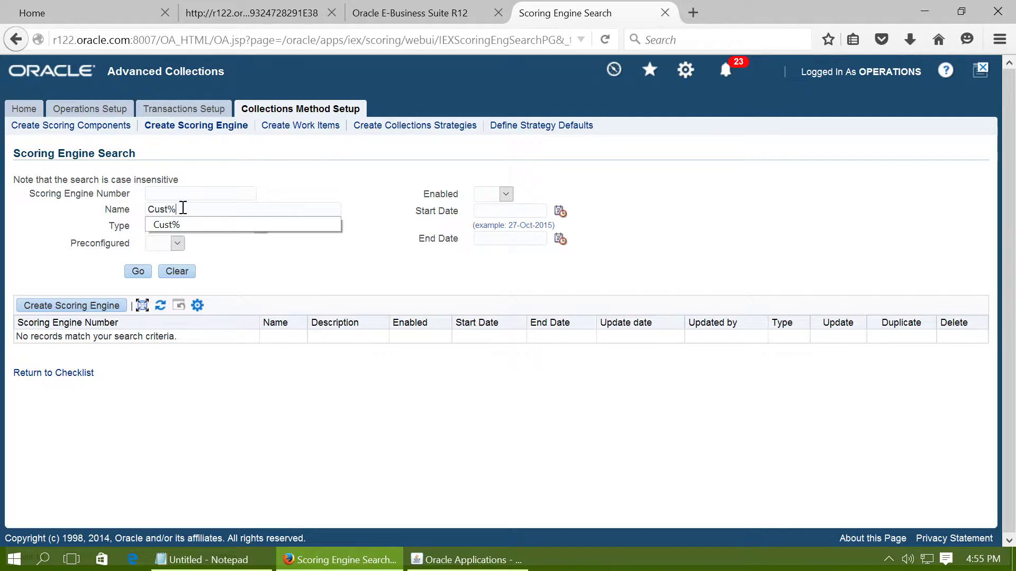
{"action": "left_click", "coordinate": [134, 272]}
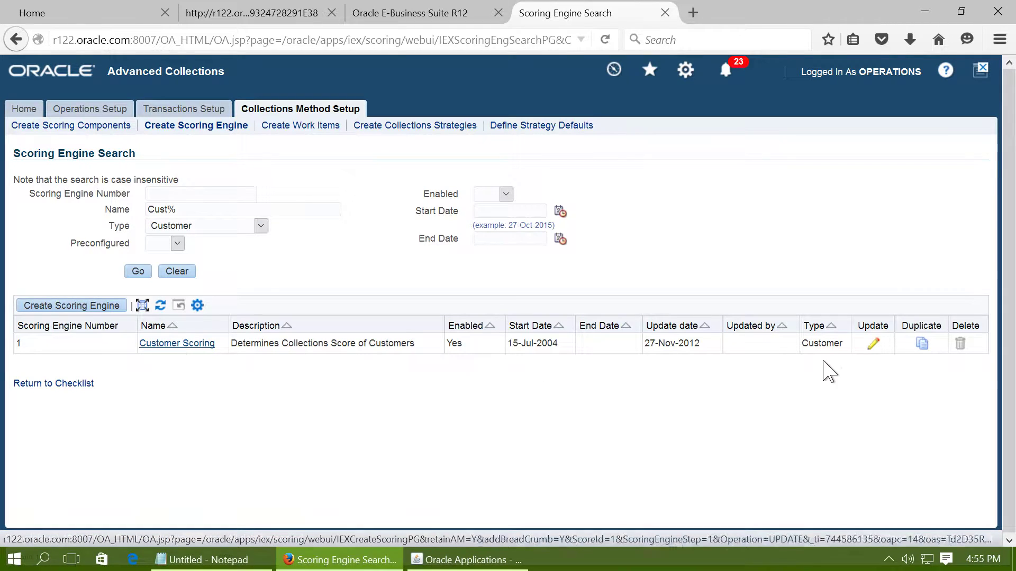
Open Customer Scoring for update and review its components weighted 0.4, 0.1 and 0.5
{"action": "left_click", "coordinate": [871, 345]}
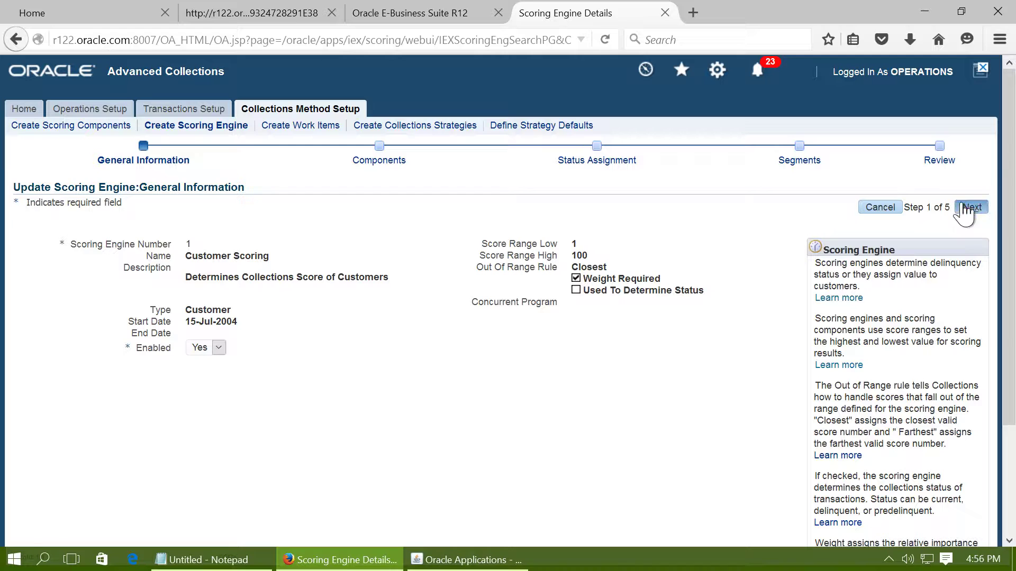
{"action": "left_click", "coordinate": [964, 206]}
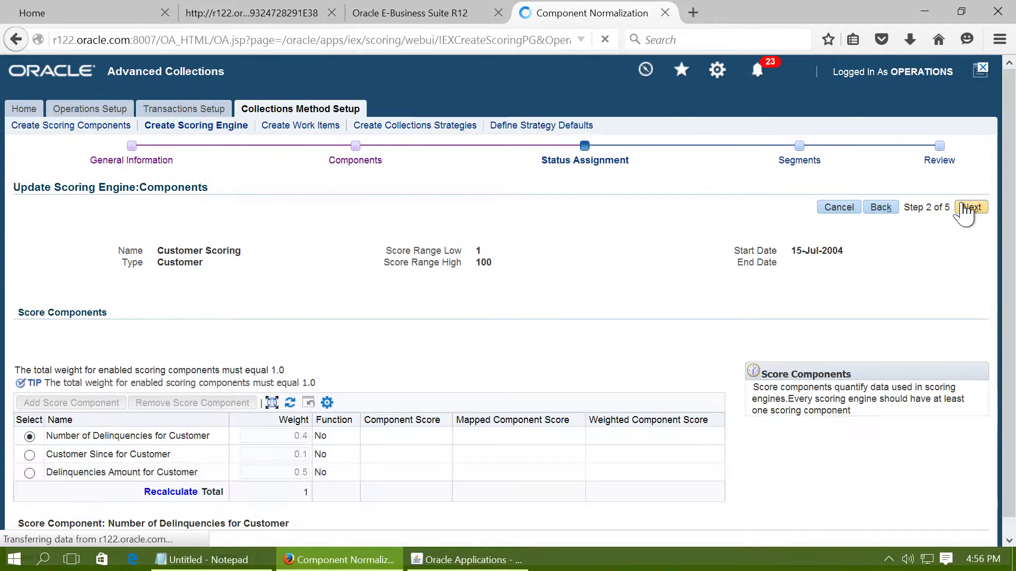
{"action": "left_click_drag", "start_coordinate": [1008, 223], "coordinate": [1011, 273]}
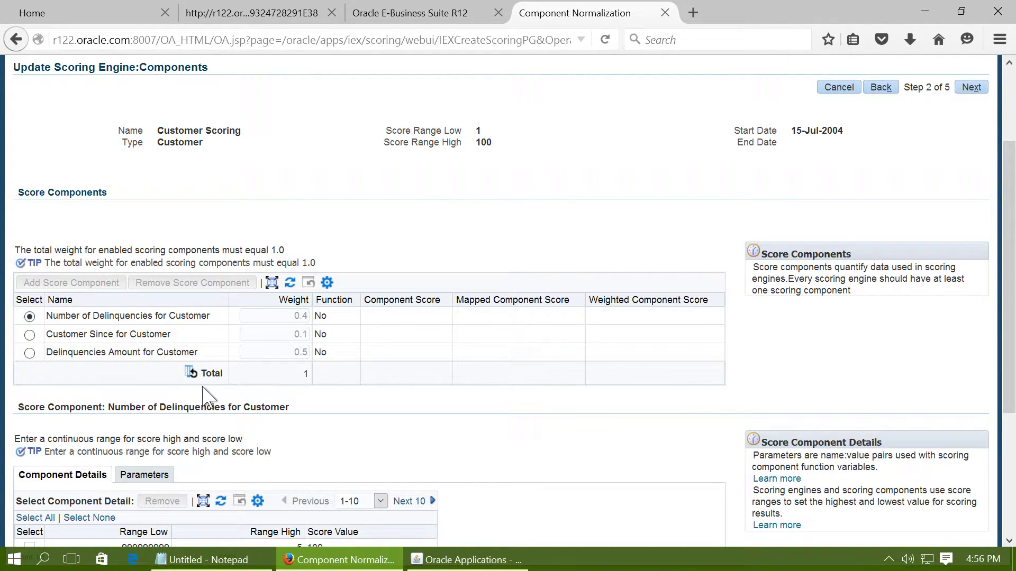
{"action": "scroll", "coordinate": [217, 418], "scroll_direction": "down", "scroll_amount": 3}
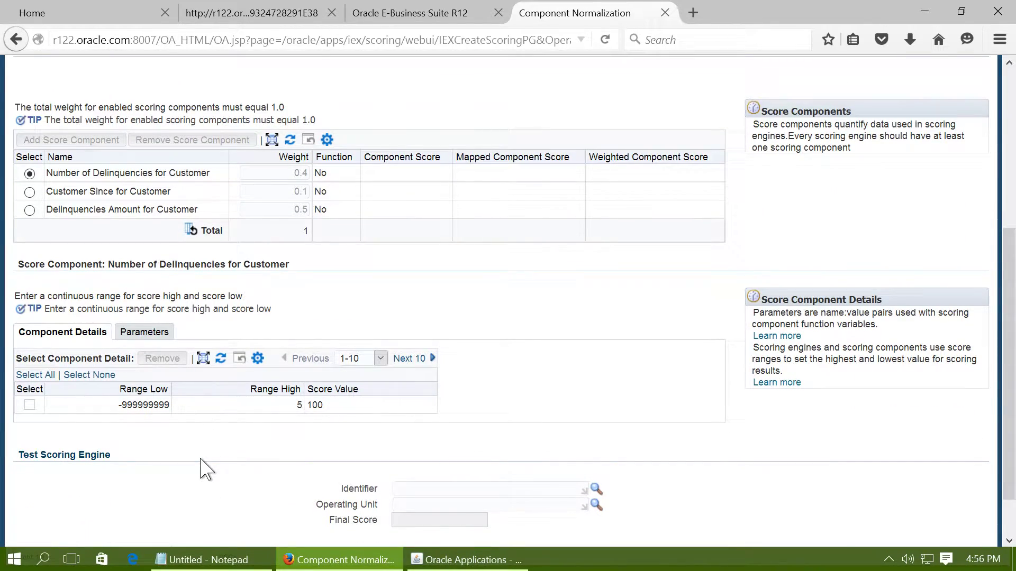
{"action": "left_click", "coordinate": [29, 192]}
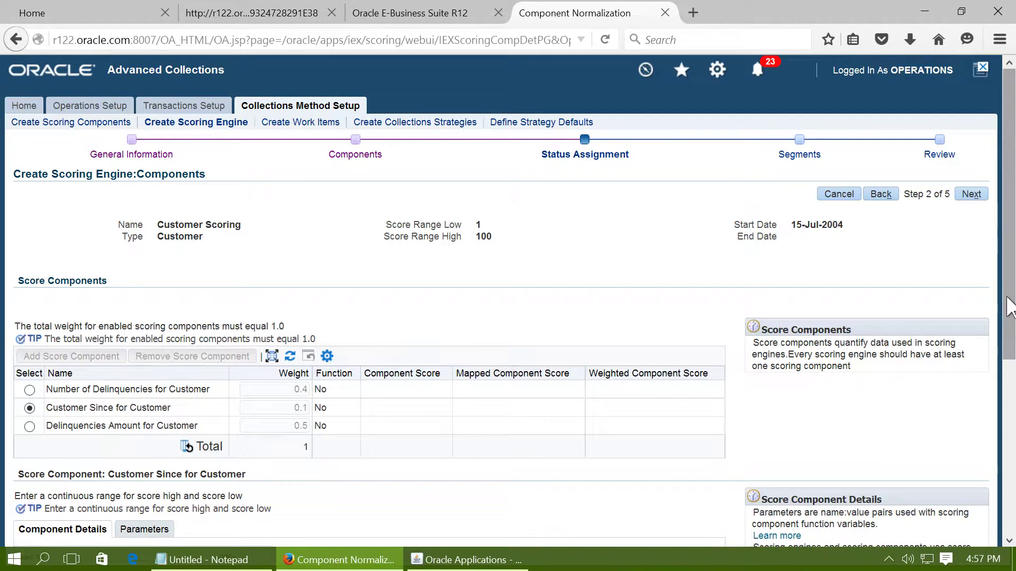
{"action": "left_click_drag", "start_coordinate": [1008, 338], "coordinate": [1010, 451]}
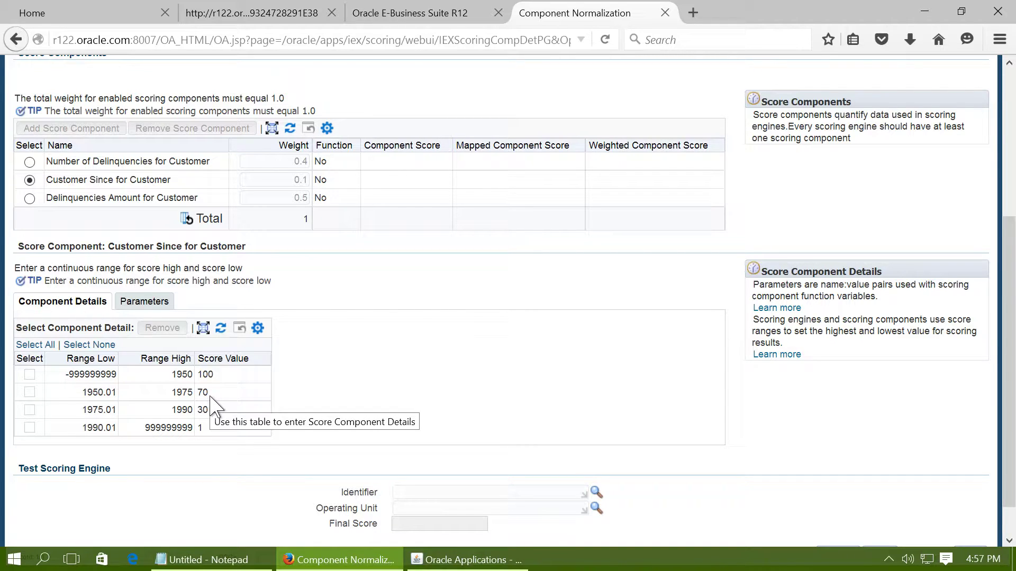
{"action": "left_click", "coordinate": [30, 162]}
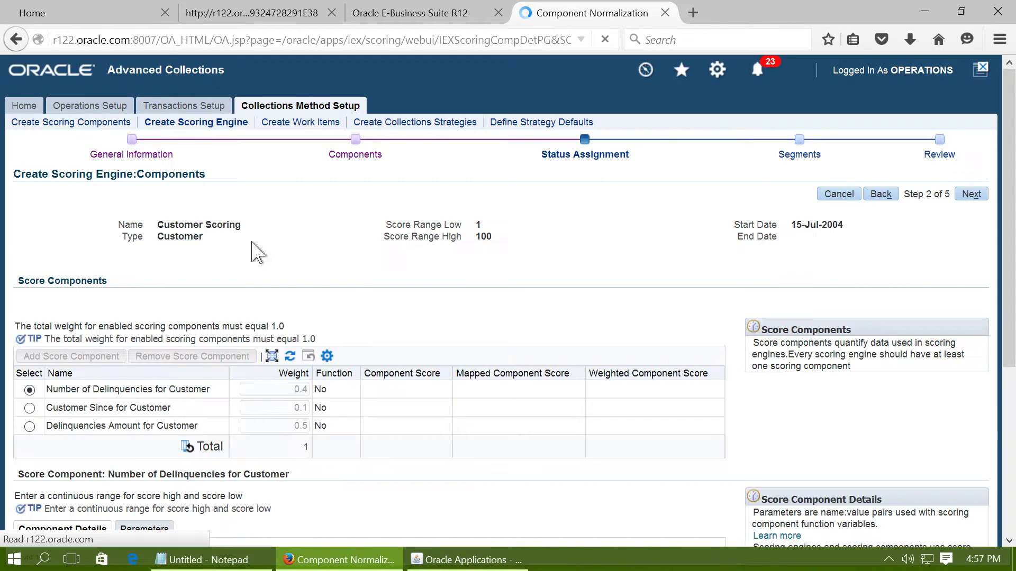
{"action": "scroll", "coordinate": [526, 345], "scroll_direction": "down", "scroll_amount": 5}
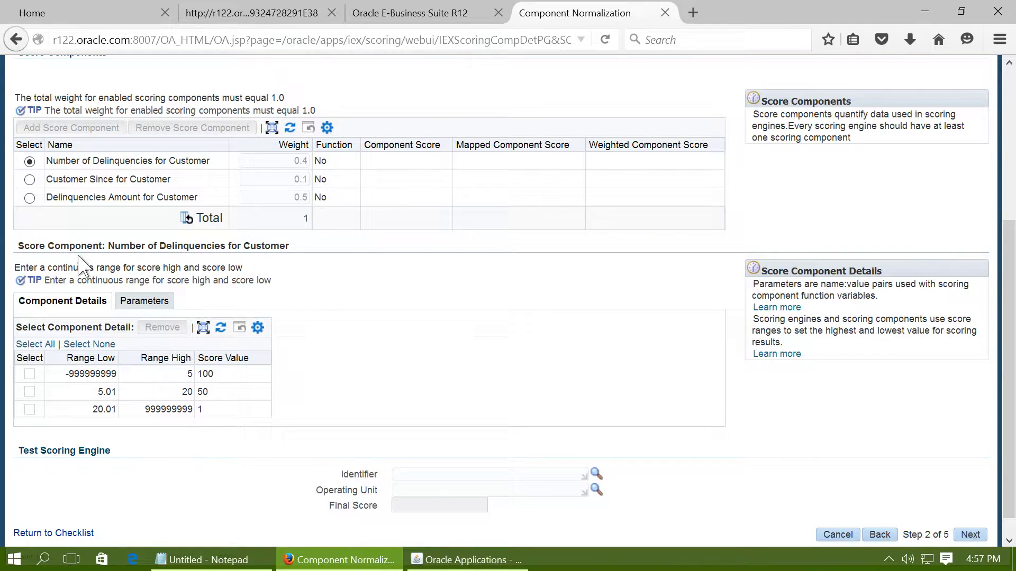
{"action": "left_click", "coordinate": [30, 198]}
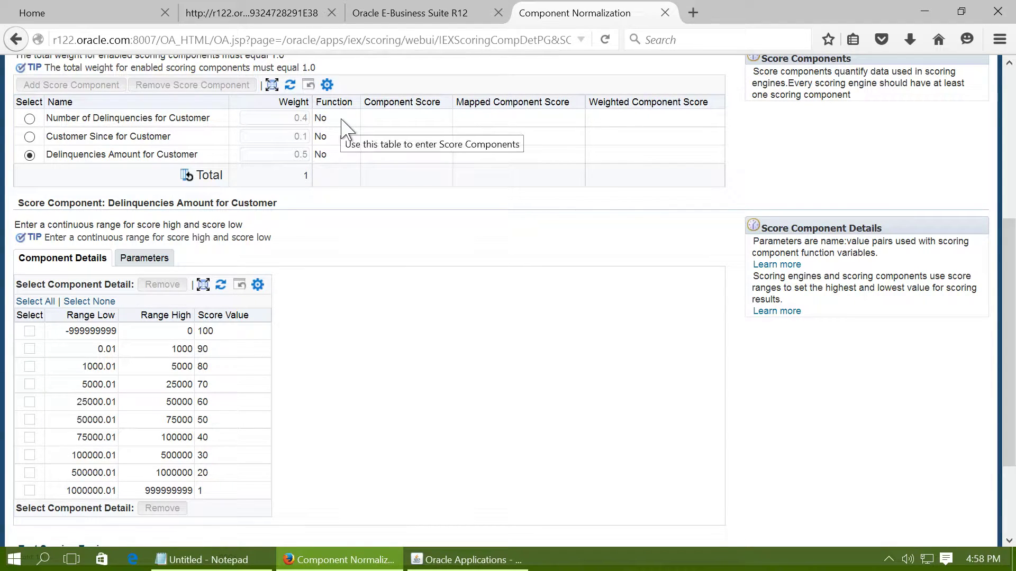
{"action": "left_click", "coordinate": [30, 119]}
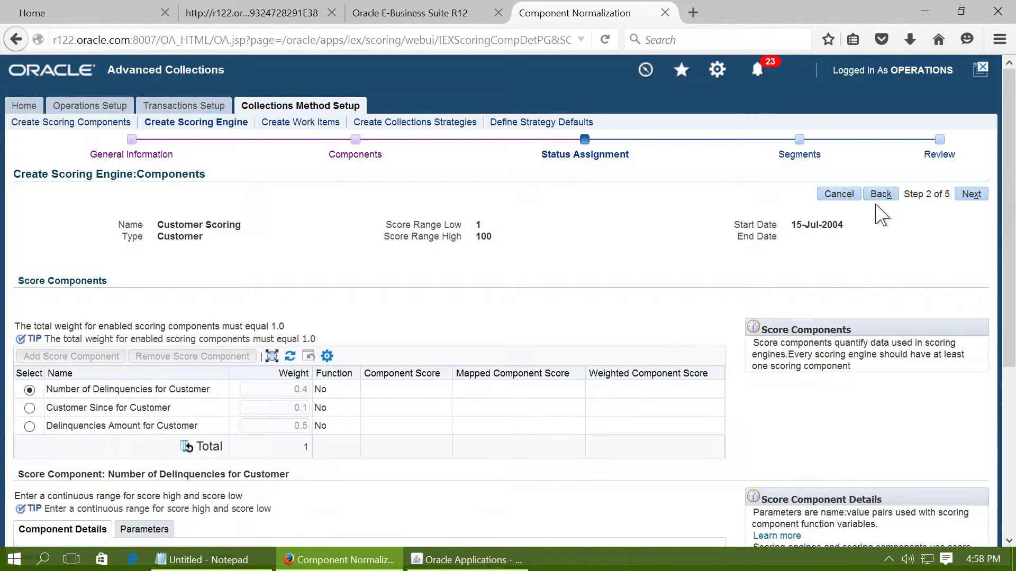
Duplicate Customer Scoring as engine 10030, renamed DEMO Scoring Engine with Enabled set to Yes
{"action": "left_click", "coordinate": [839, 195]}
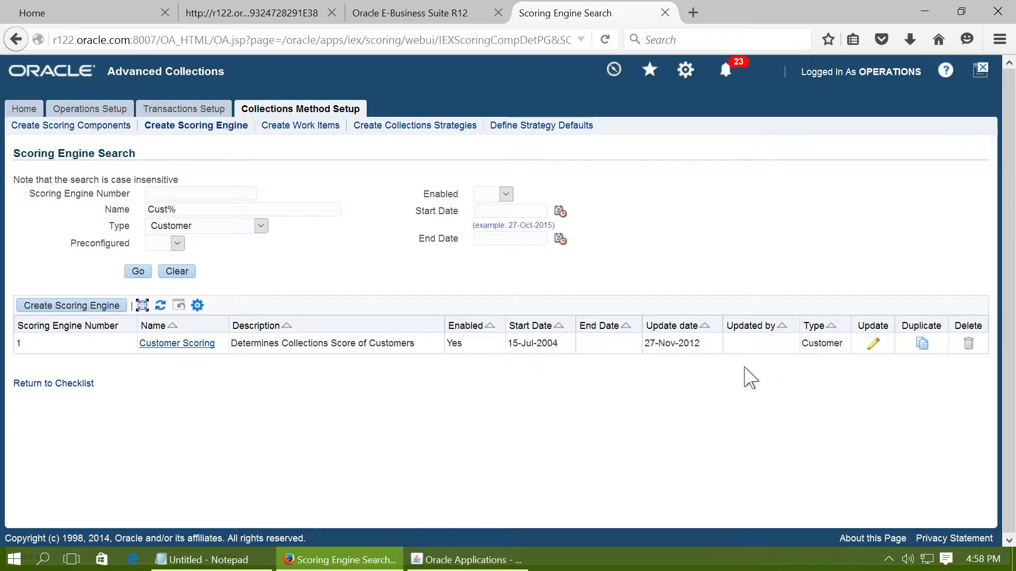
{"action": "left_click", "coordinate": [922, 345]}
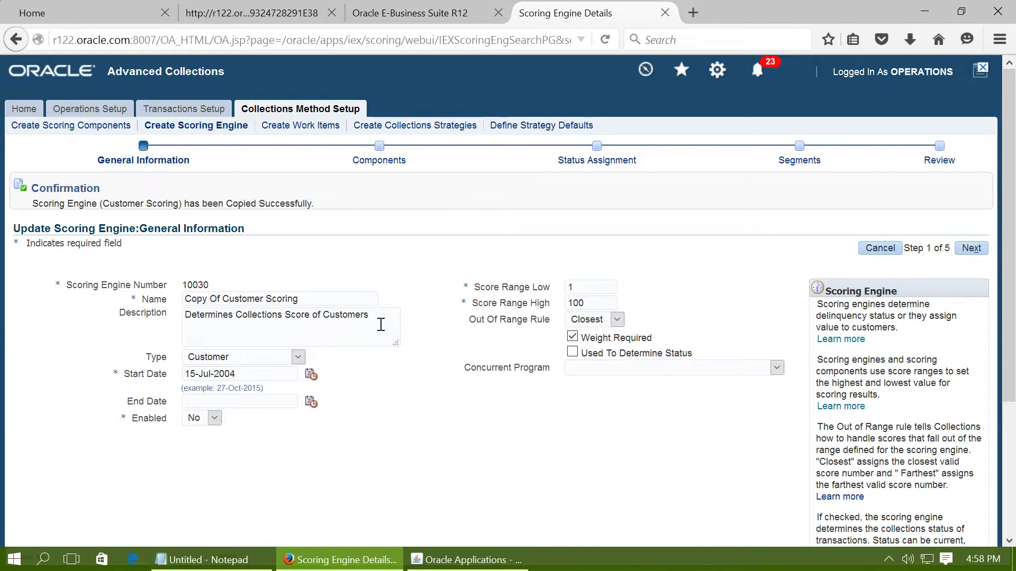
{"action": "left_click_drag", "start_coordinate": [226, 298], "coordinate": [182, 299]}
{"action": "left_click_drag", "start_coordinate": [308, 299], "coordinate": [54, 296]}
{"action": "type", "text": "DEMO Scoring Engine"}
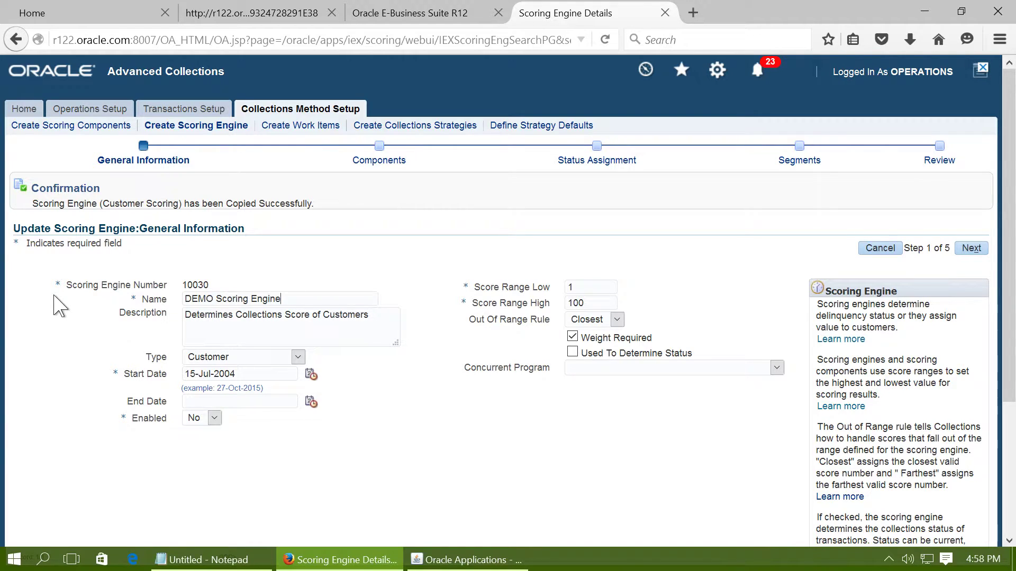
{"action": "left_click", "coordinate": [210, 418]}
{"action": "left_click", "coordinate": [203, 445]}
Step through components, segments and review to save the DEMO Scoring Engine
{"action": "left_click", "coordinate": [971, 250]}
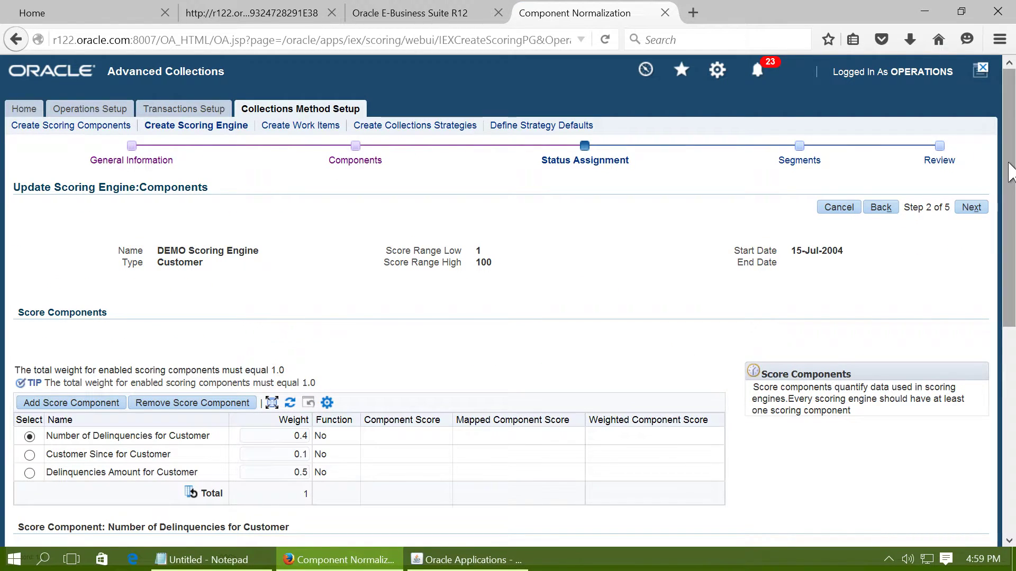
{"action": "left_click_drag", "start_coordinate": [1006, 169], "coordinate": [1009, 355]}
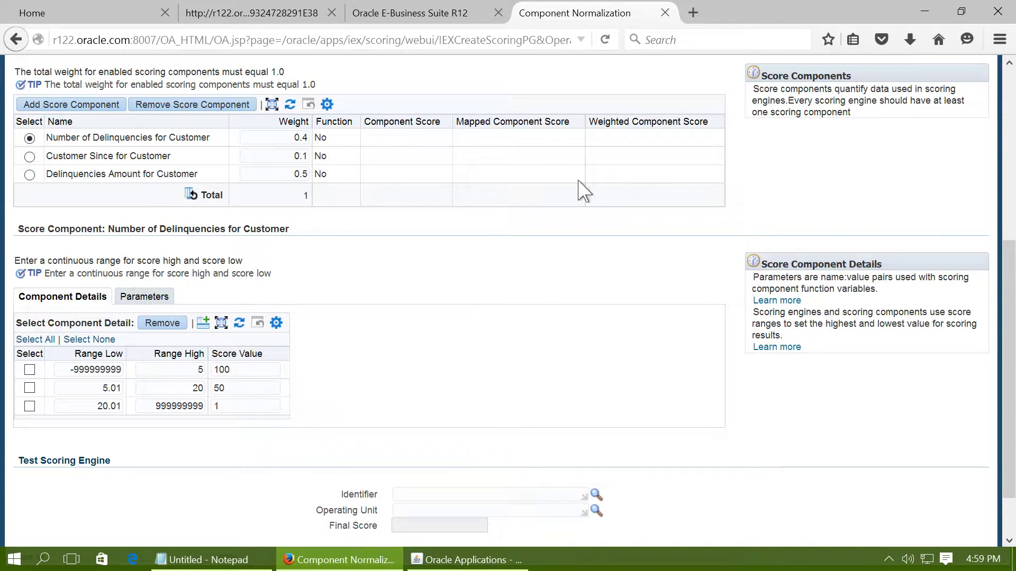
{"action": "left_click_drag", "start_coordinate": [1010, 237], "coordinate": [1007, 158]}
{"action": "left_click", "coordinate": [971, 95]}
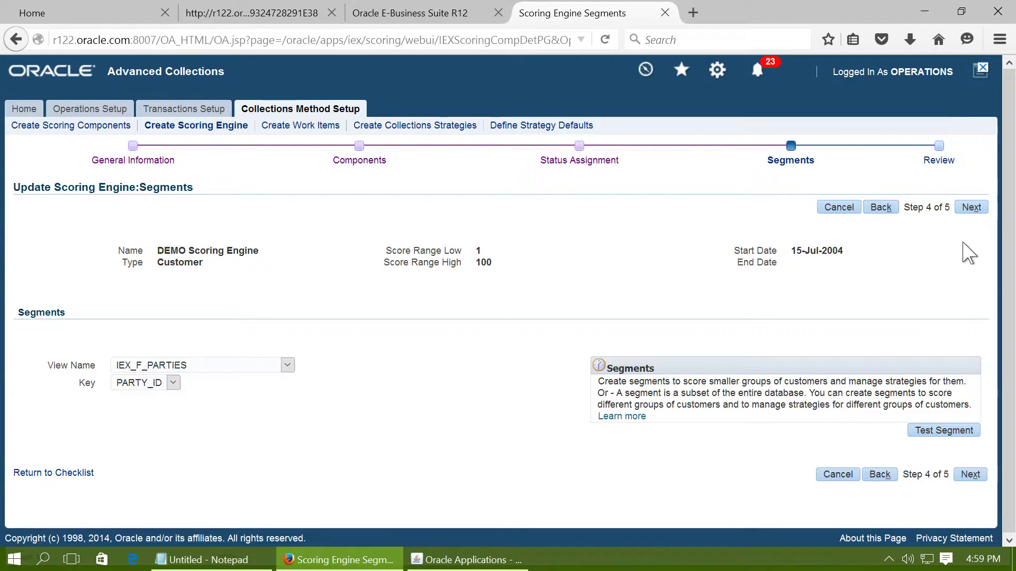
{"action": "left_click", "coordinate": [971, 210]}
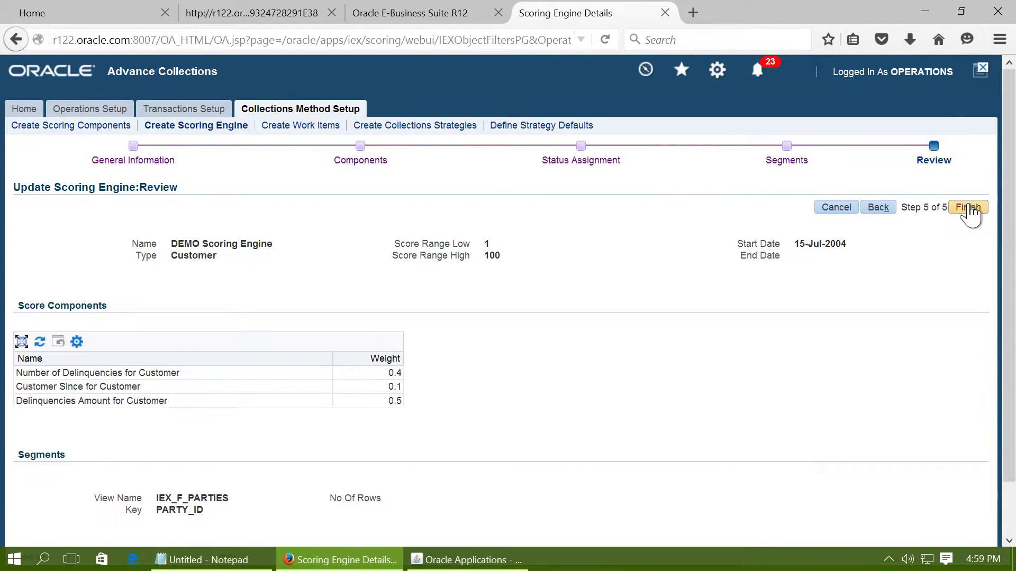
{"action": "left_click", "coordinate": [969, 210]}
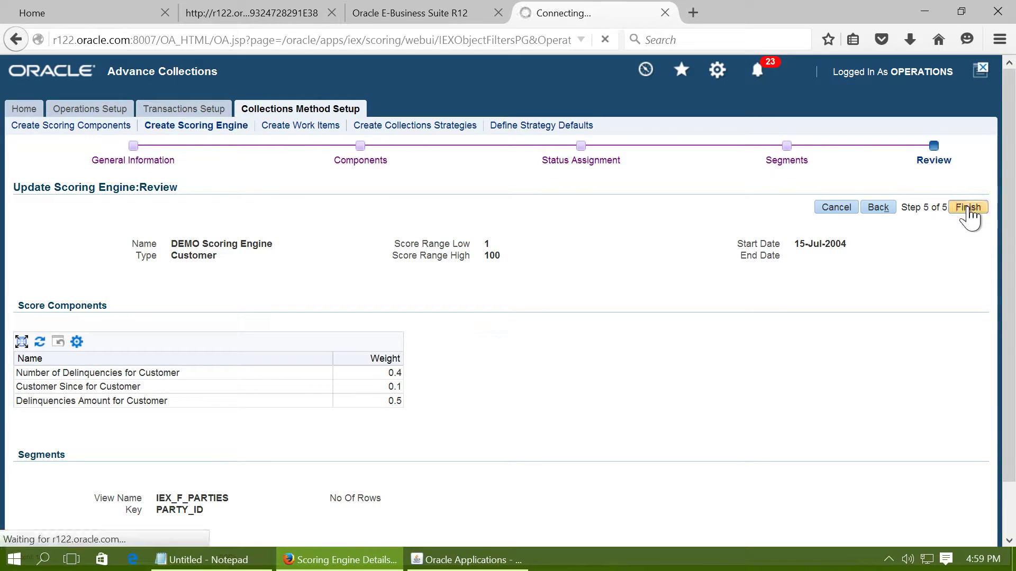
Search scoring engines by name DEMO% to list the enabled DEMO Scoring Engine
{"action": "left_click_drag", "start_coordinate": [176, 252], "coordinate": [93, 245]}
{"action": "type", "text": "DEMO%"}
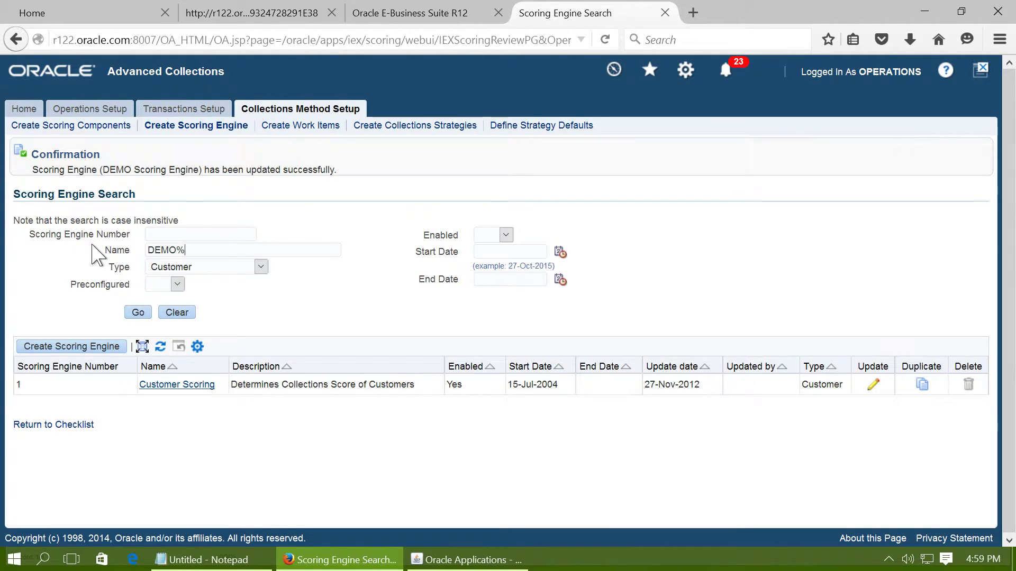
{"action": "left_click", "coordinate": [139, 316]}
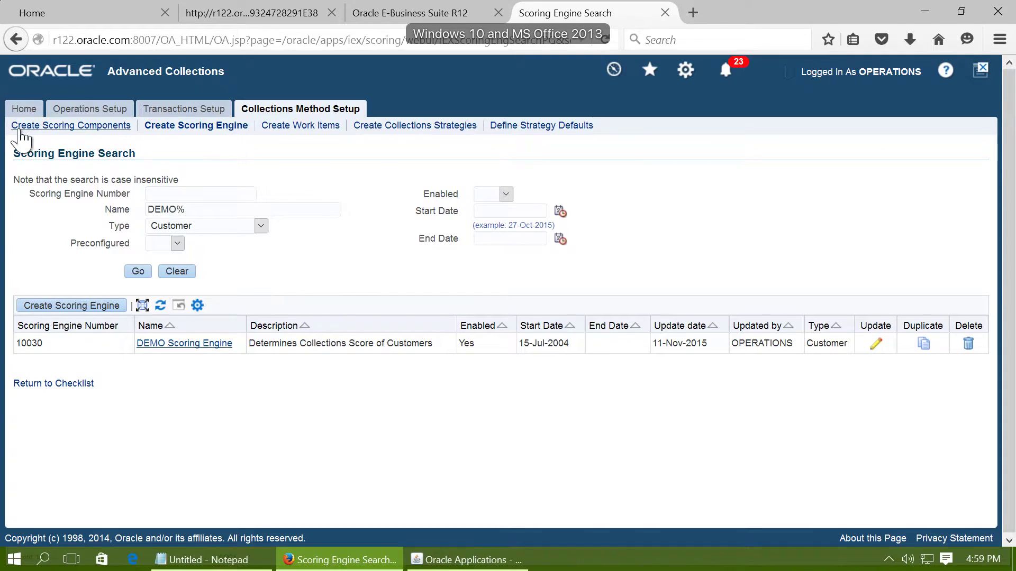
List Customer-type scoring components and inspect the Delinquencies Amount for Customer query
{"action": "left_click", "coordinate": [65, 127]}
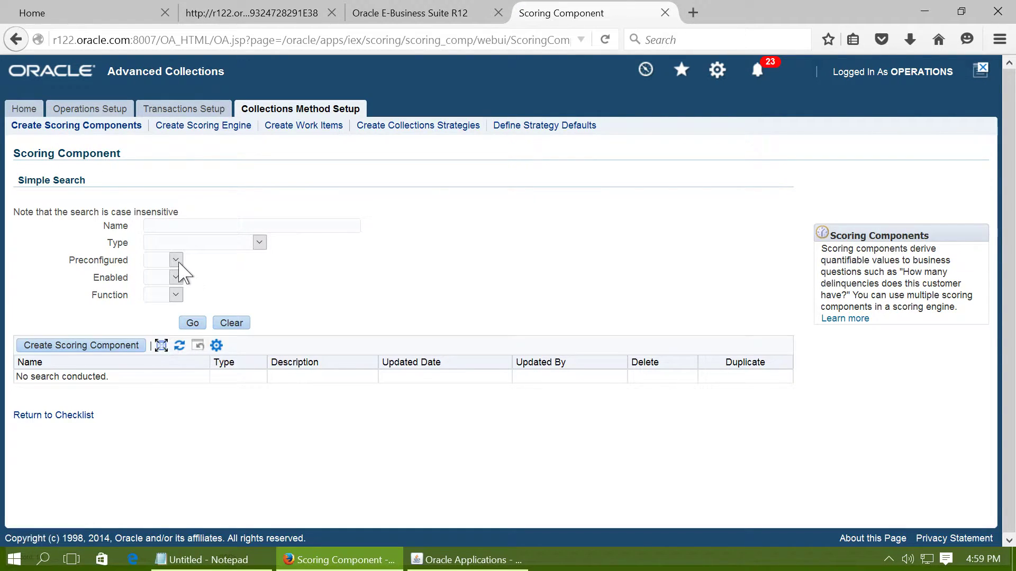
{"action": "left_click", "coordinate": [193, 242]}
{"action": "left_click", "coordinate": [195, 267]}
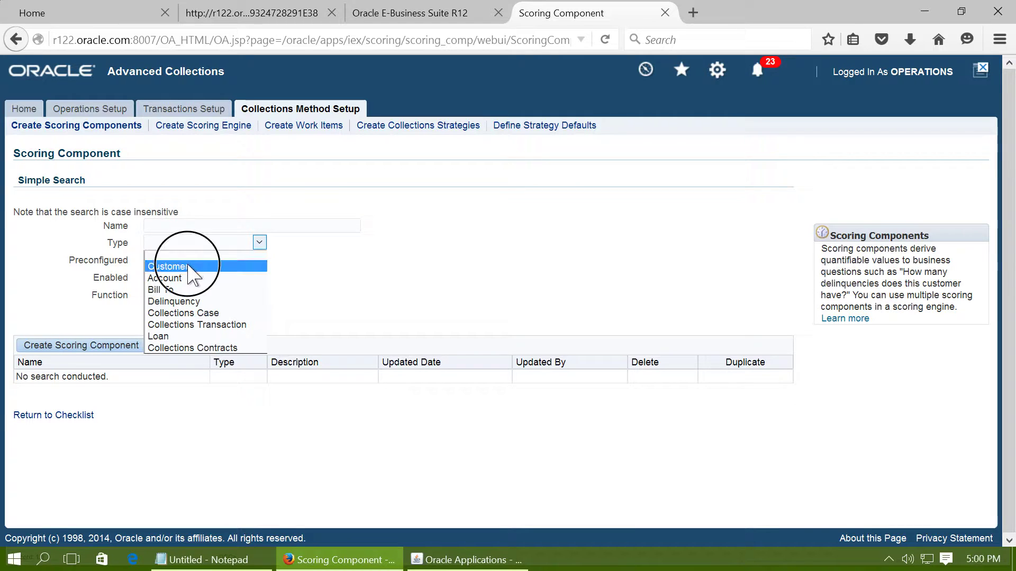
{"action": "left_click", "coordinate": [193, 324]}
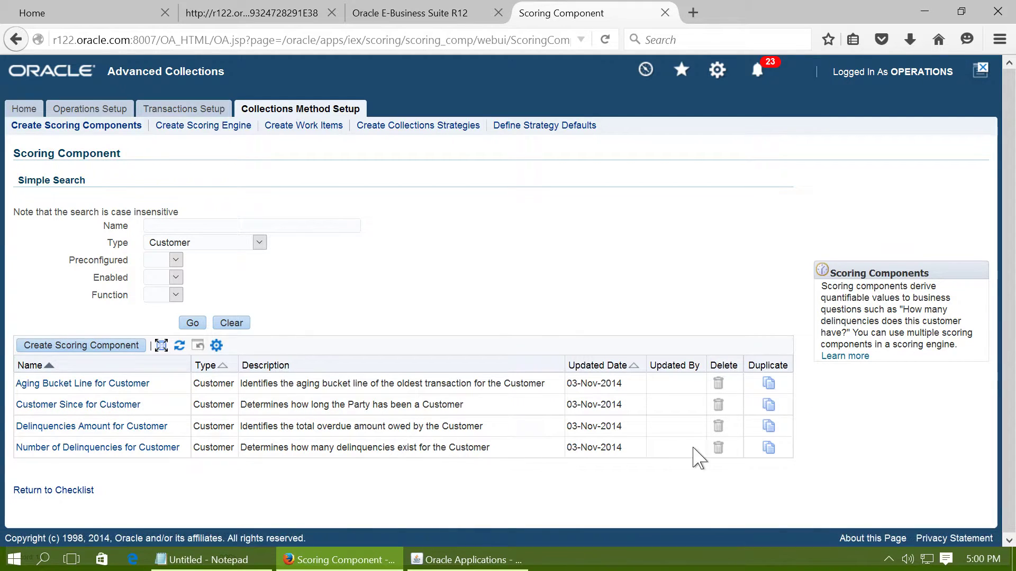
{"action": "left_click", "coordinate": [70, 428]}
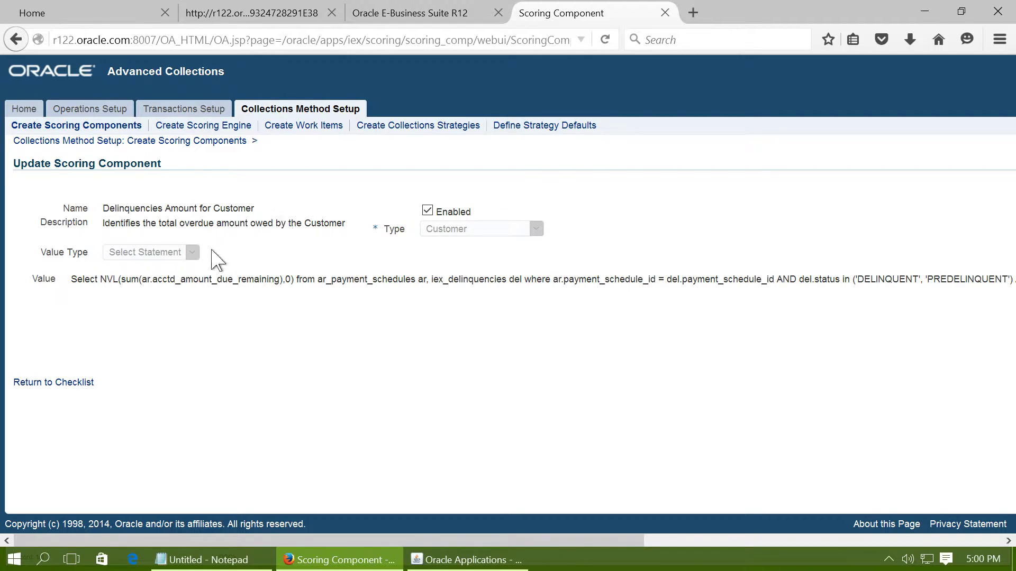
{"action": "left_click", "coordinate": [66, 129]}
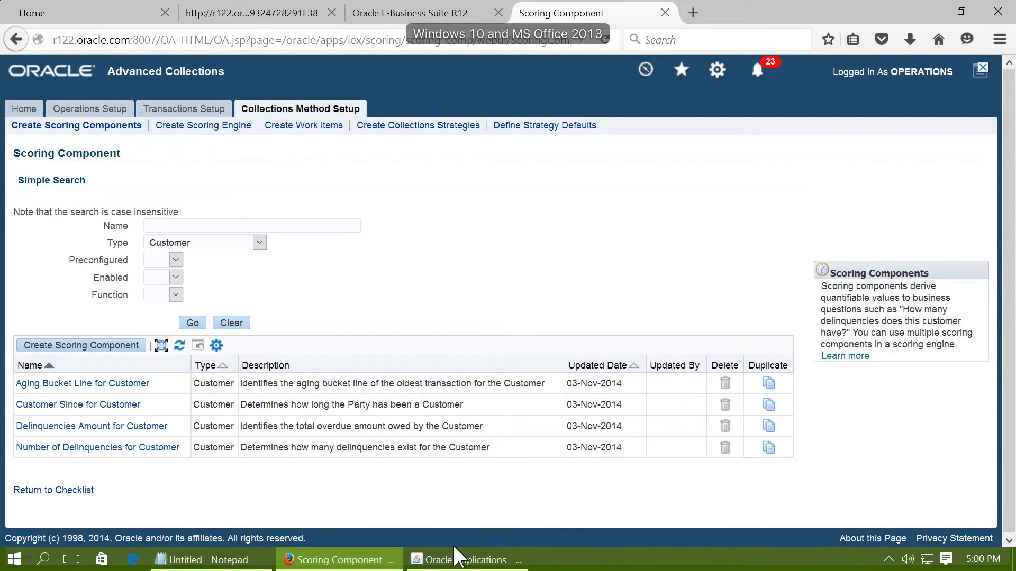
Switch the responsibility to Collections Agent, filtering the list with co%
{"action": "left_click", "coordinate": [454, 550]}
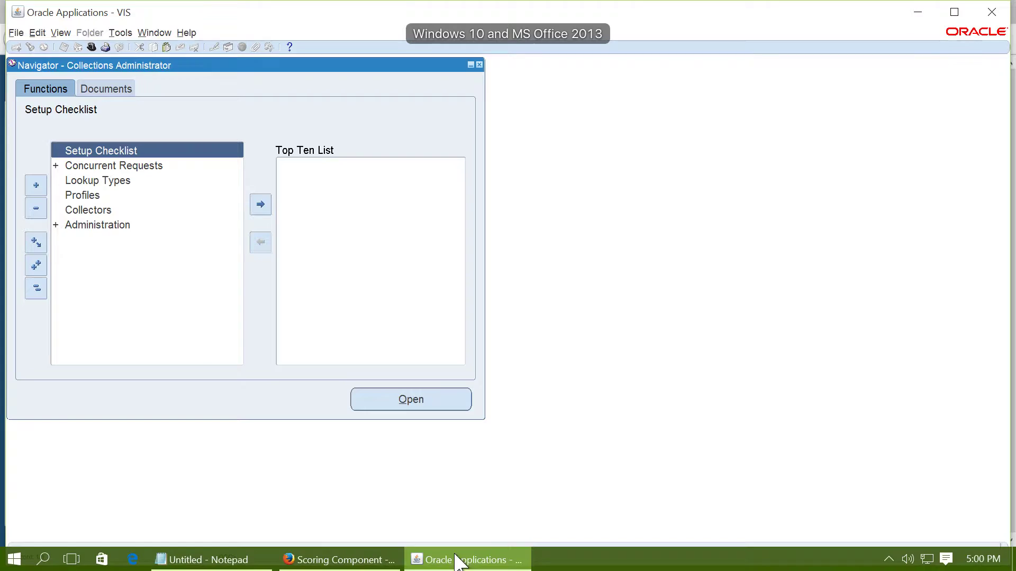
{"action": "left_click", "coordinate": [91, 46]}
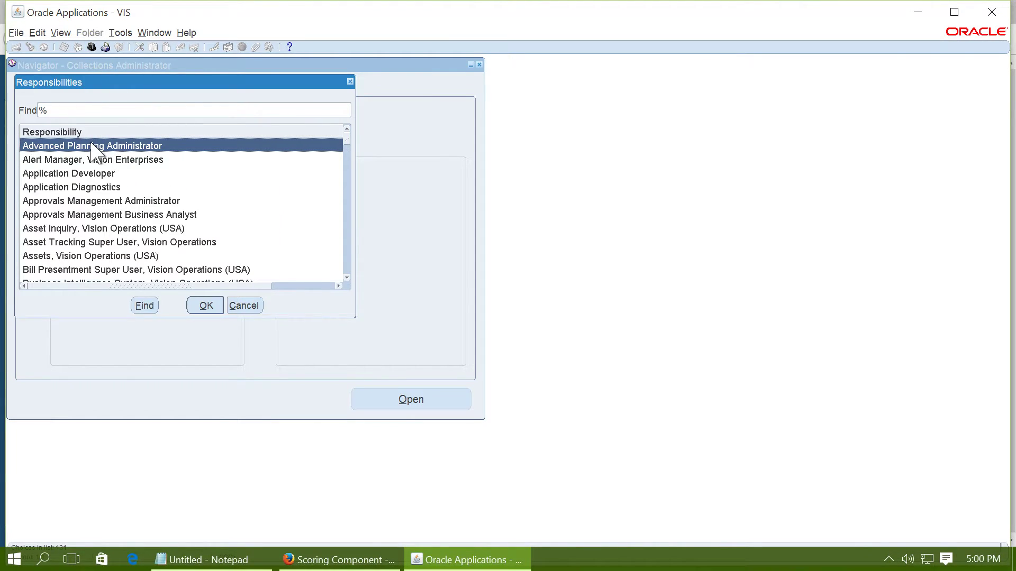
{"action": "double_click", "coordinate": [92, 146]}
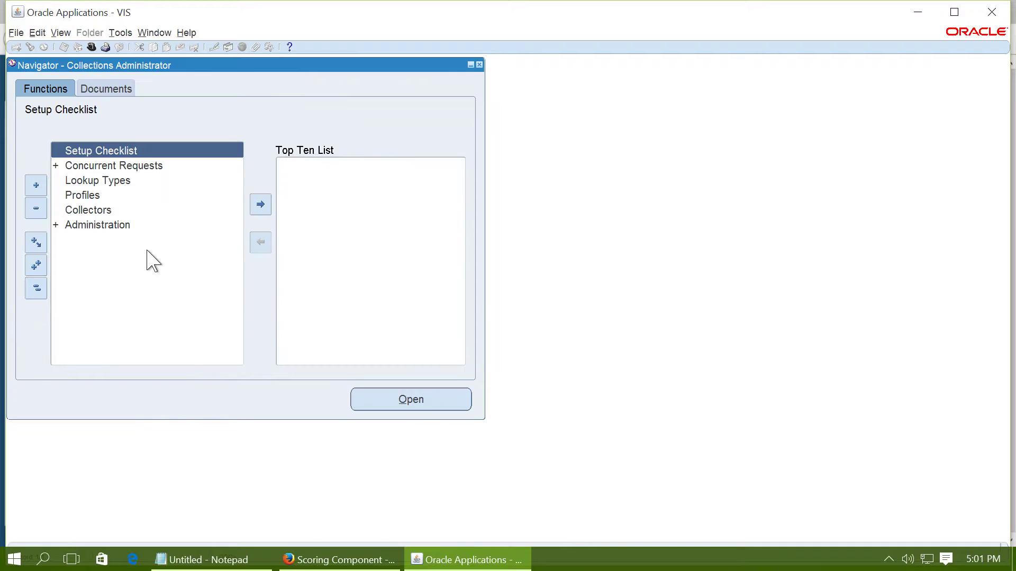
{"action": "left_click", "coordinate": [92, 47]}
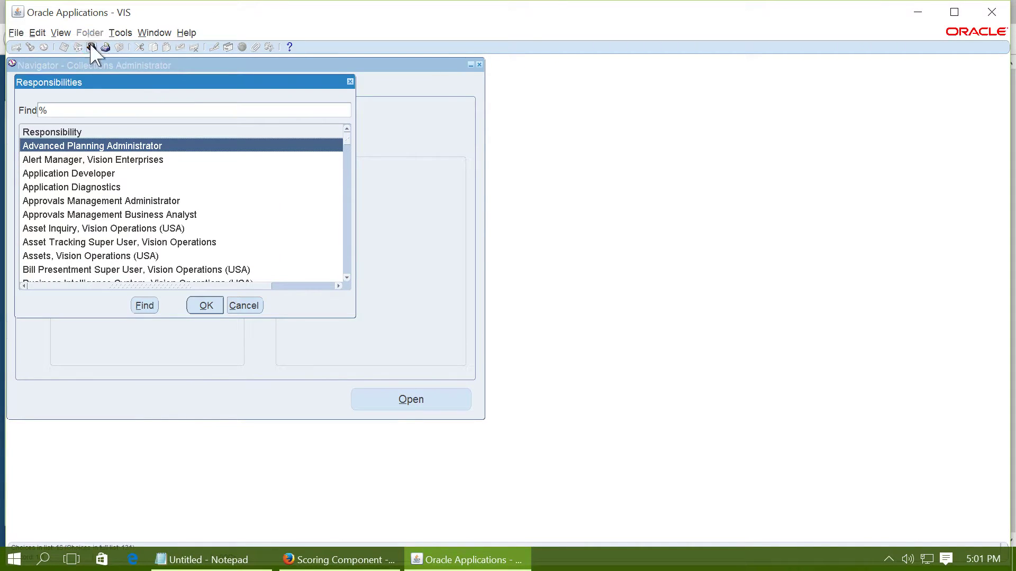
{"action": "type", "text": "co"}
{"action": "left_click", "coordinate": [103, 159]}
{"action": "double_click", "coordinate": [103, 160]}
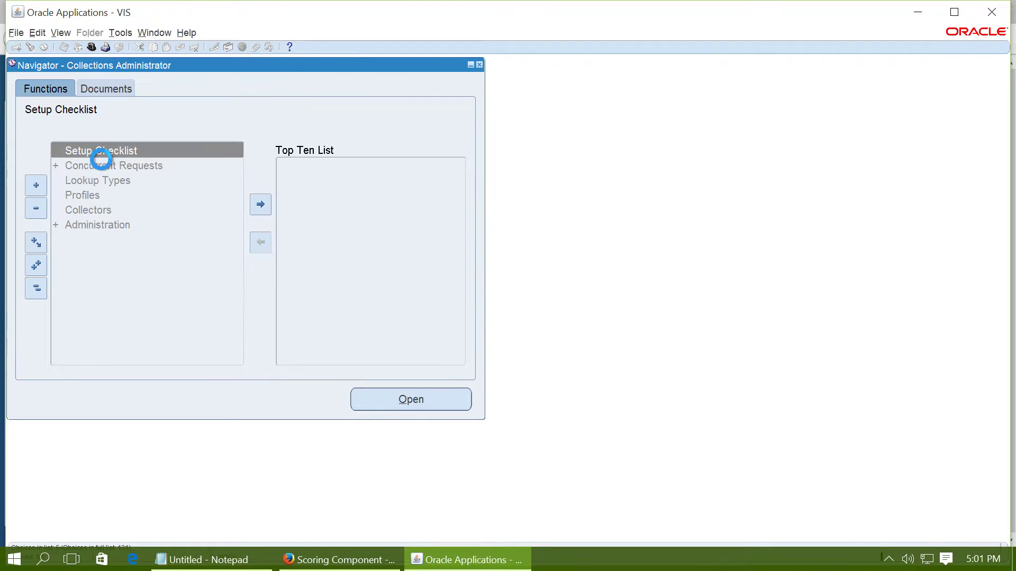
Open the Collections form and select DEMO Industries from the organization list via de%
{"action": "left_click", "coordinate": [116, 168]}
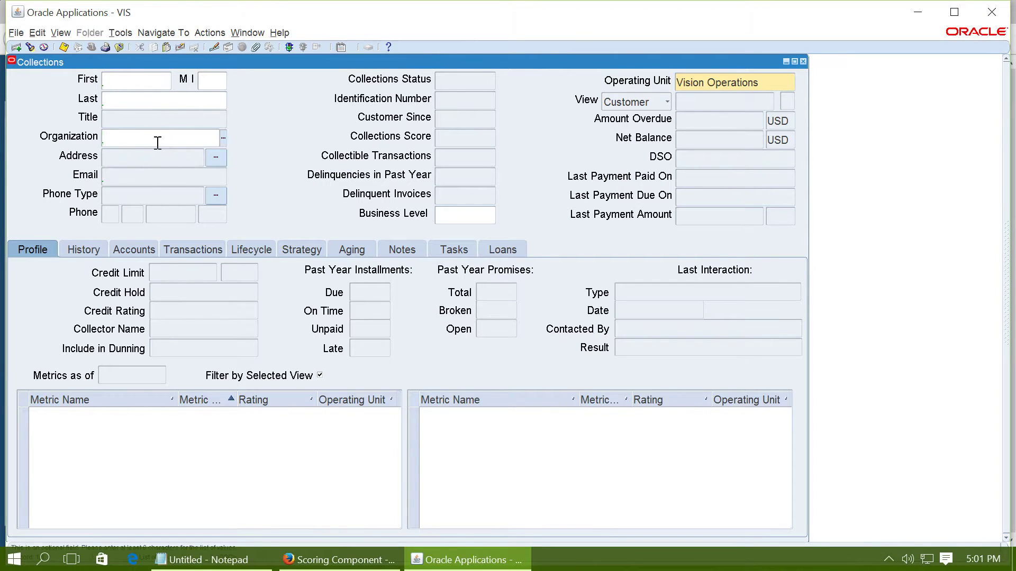
{"action": "key", "text": "ctrl+l"}
{"action": "type", "text": "de%"}
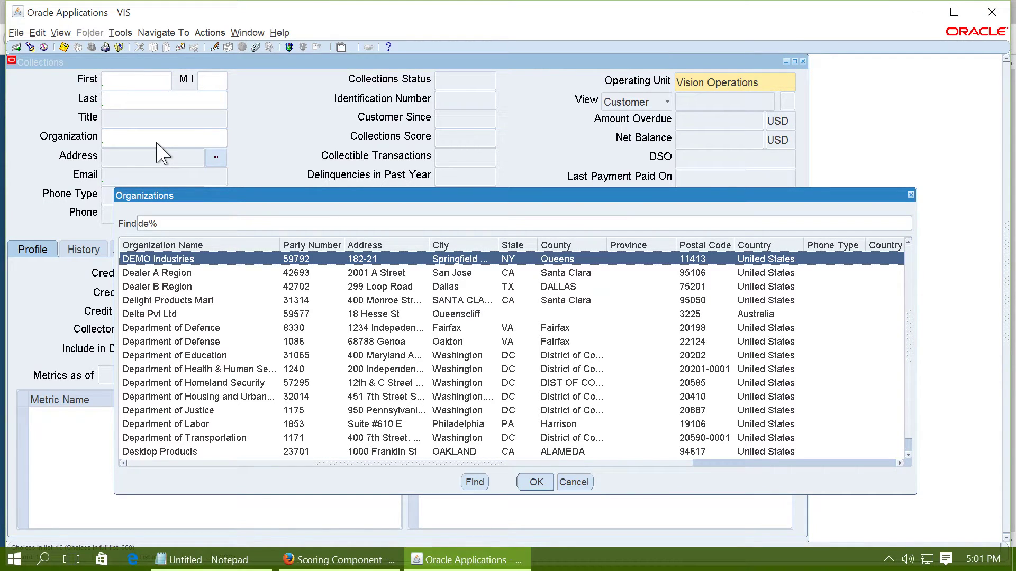
{"action": "key", "text": "Return"}
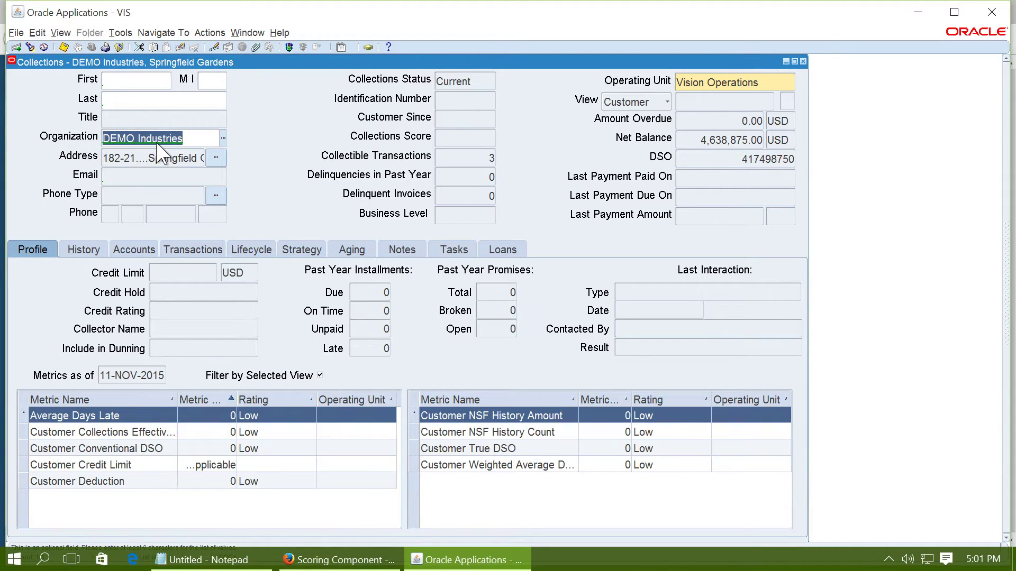
Show DEMO Industries' aging with a wider Amount column and select the Over 90 Days line
{"action": "left_click", "coordinate": [464, 161]}
{"action": "left_click", "coordinate": [353, 250]}
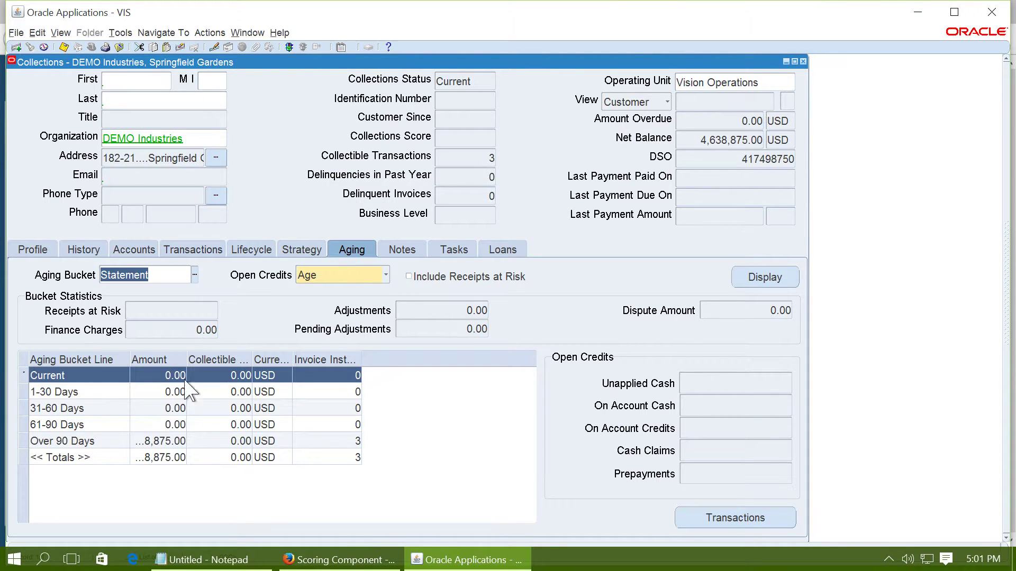
{"action": "left_click_drag", "start_coordinate": [186, 360], "coordinate": [268, 360]}
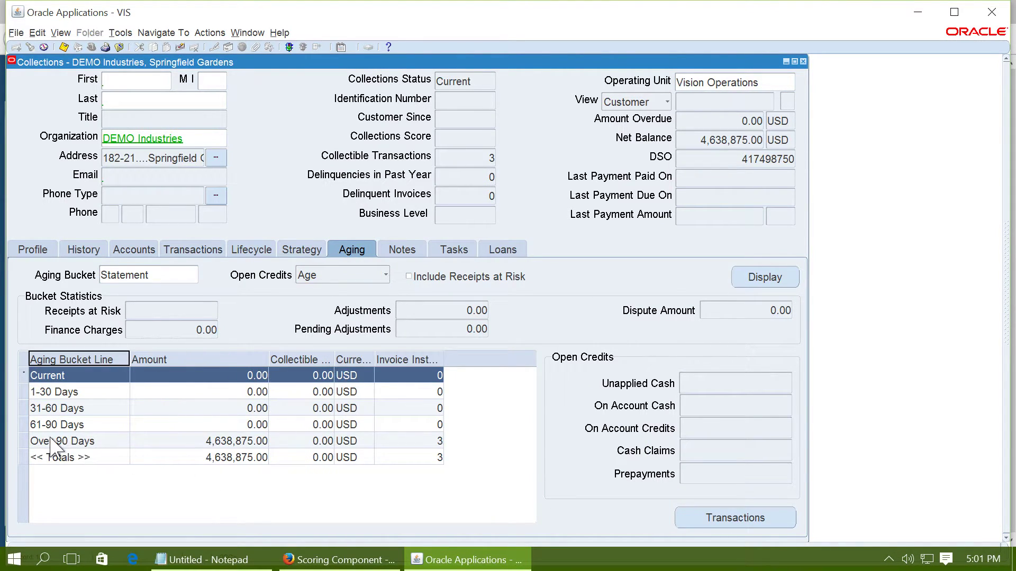
{"action": "left_click", "coordinate": [179, 444]}
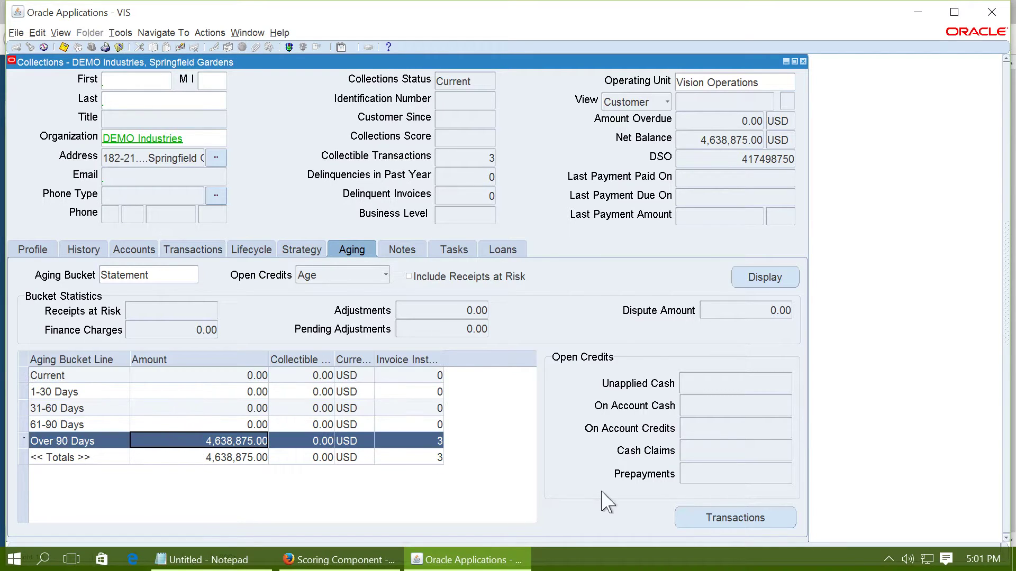
Review the three over-90-day invoices with widened amount and due date columns, then close them
{"action": "left_click", "coordinate": [709, 516]}
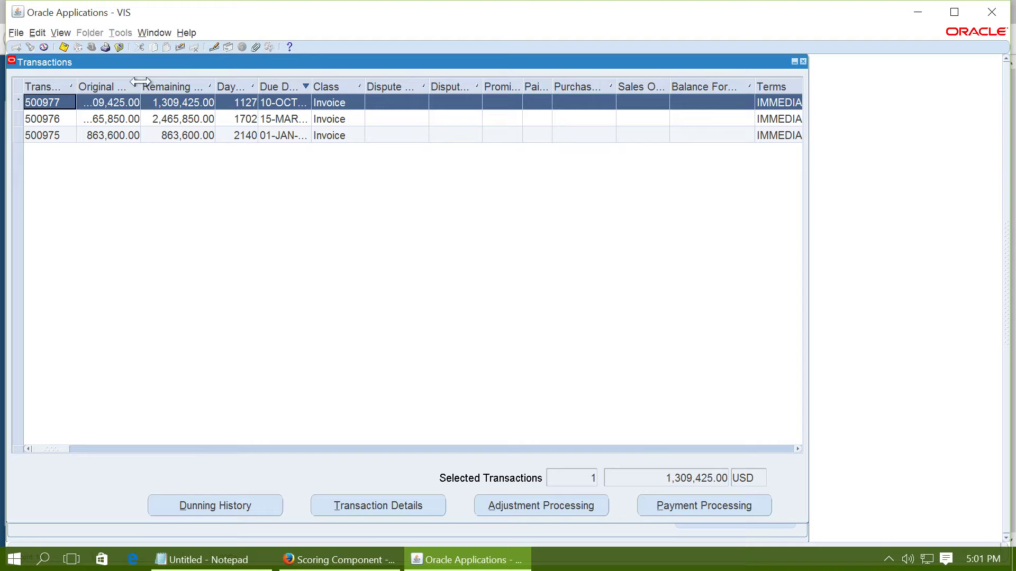
{"action": "left_click_drag", "start_coordinate": [140, 81], "coordinate": [204, 88]}
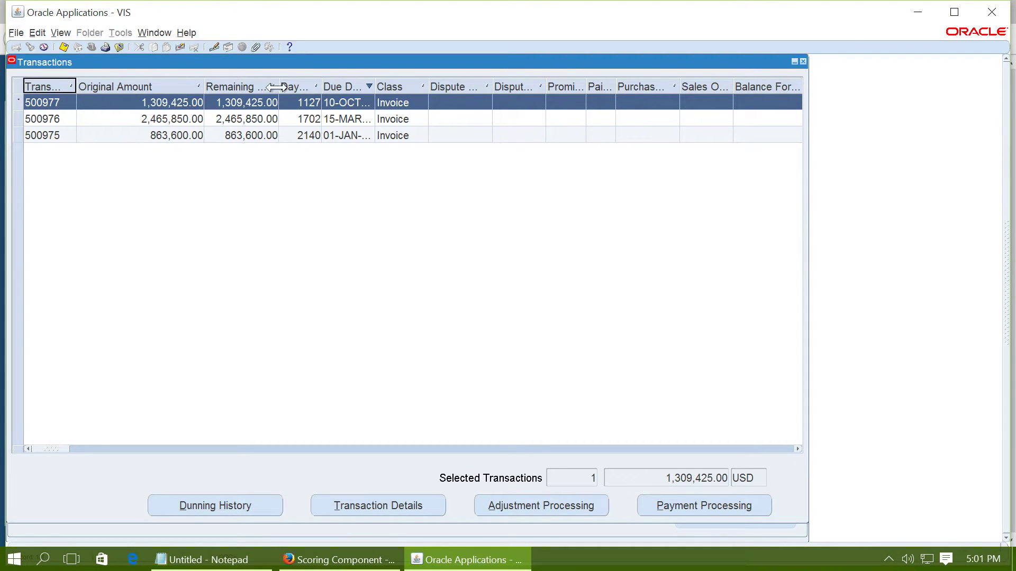
{"action": "left_click_drag", "start_coordinate": [276, 87], "coordinate": [484, 84]}
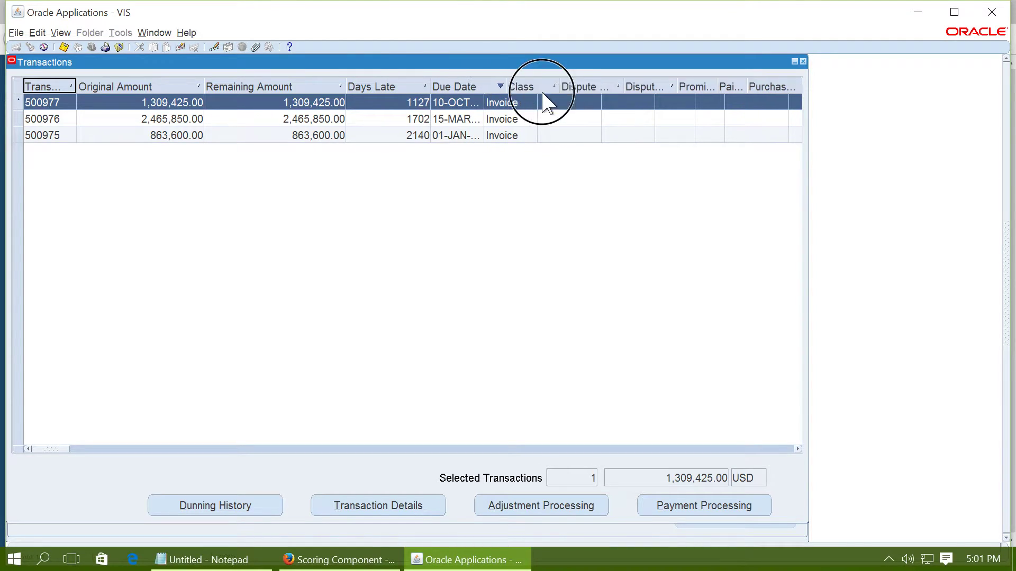
{"action": "left_click_drag", "start_coordinate": [554, 104], "coordinate": [570, 96]}
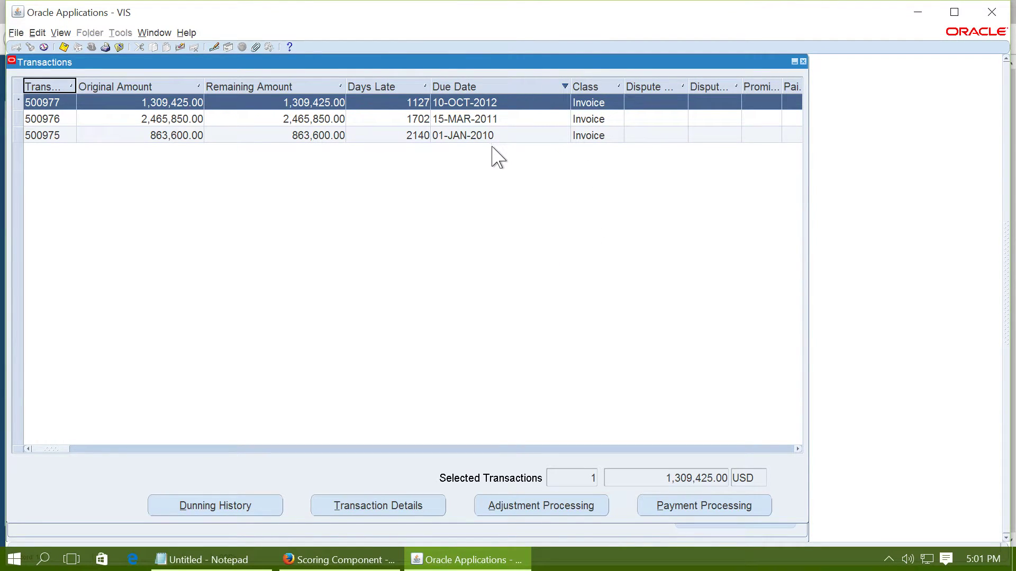
{"action": "left_click", "coordinate": [802, 62]}
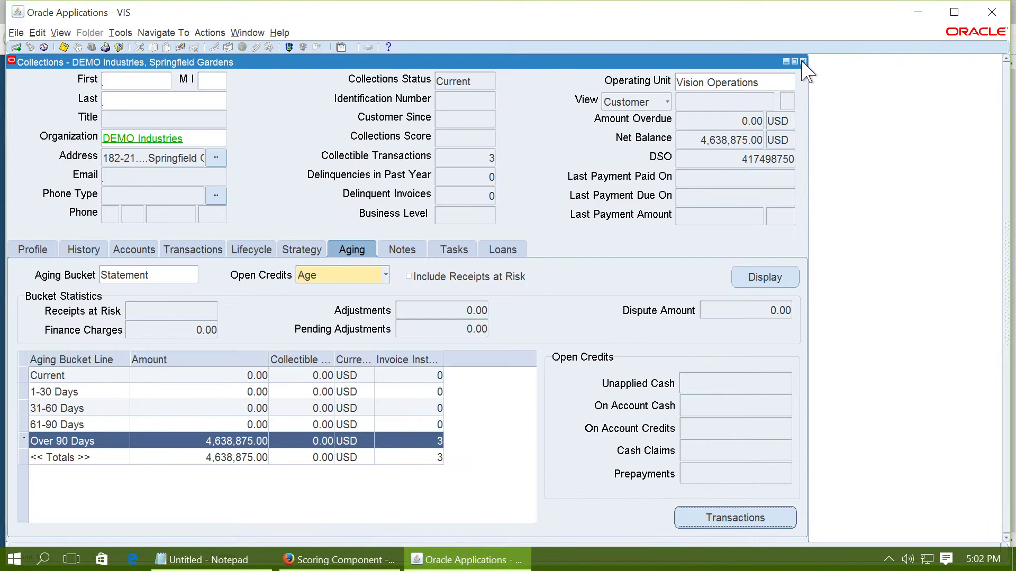
Check that DEMO Industries has an empty Collections Score and Current collections status
{"action": "left_click", "coordinate": [455, 138]}
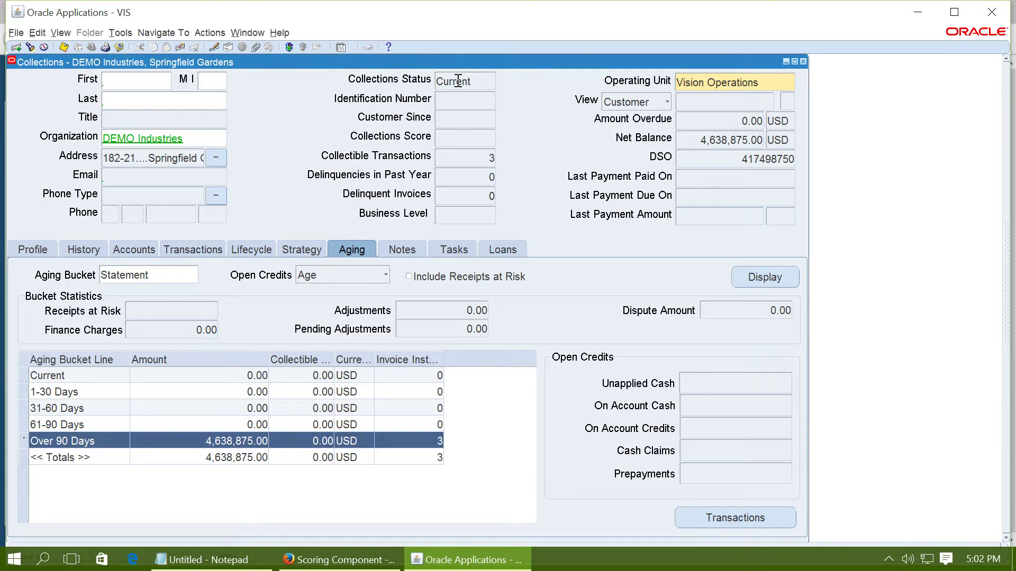
{"action": "left_click", "coordinate": [479, 80]}
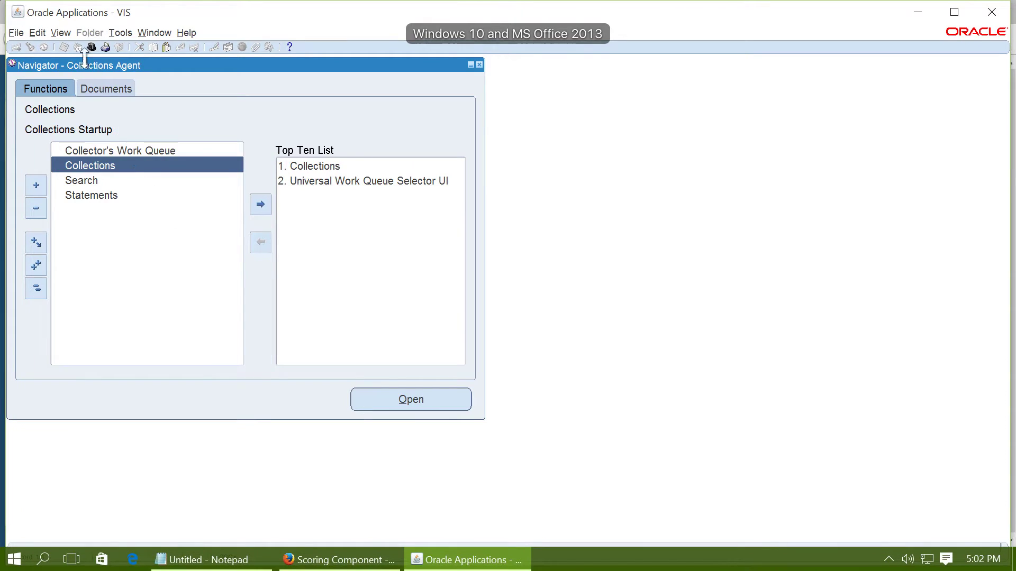
Switch to the Collections Administrator responsibility and open Concurrent Requests > Request Submission
{"action": "left_click", "coordinate": [92, 47]}
{"action": "type", "text": "collections %"}
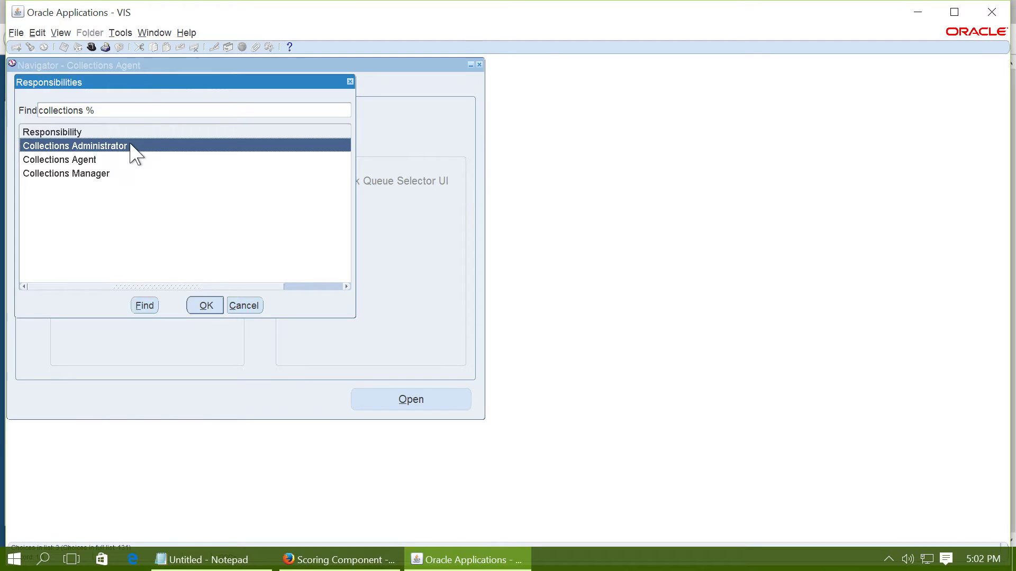
{"action": "double_click", "coordinate": [129, 146]}
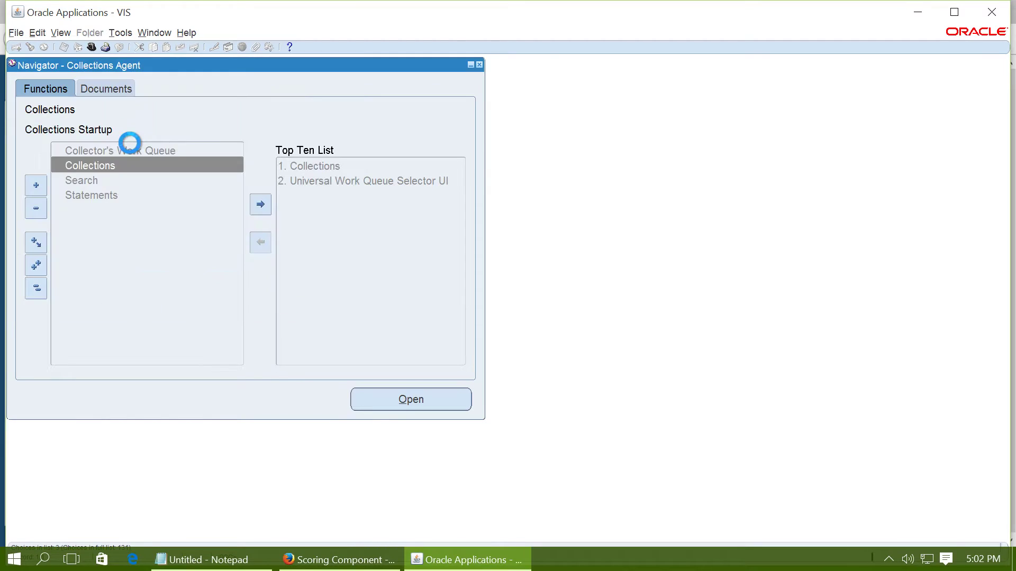
{"action": "double_click", "coordinate": [136, 168]}
{"action": "left_click", "coordinate": [129, 180]}
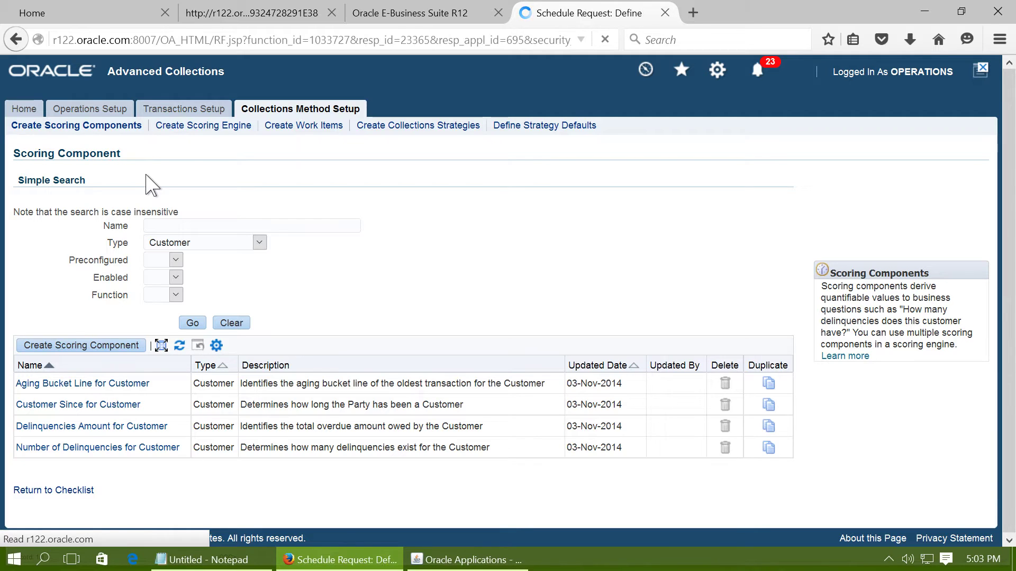
Find the program with the name filter 'iex%sCOR' and choose IEX: Scoring Engine Harness
{"action": "left_click", "coordinate": [429, 231]}
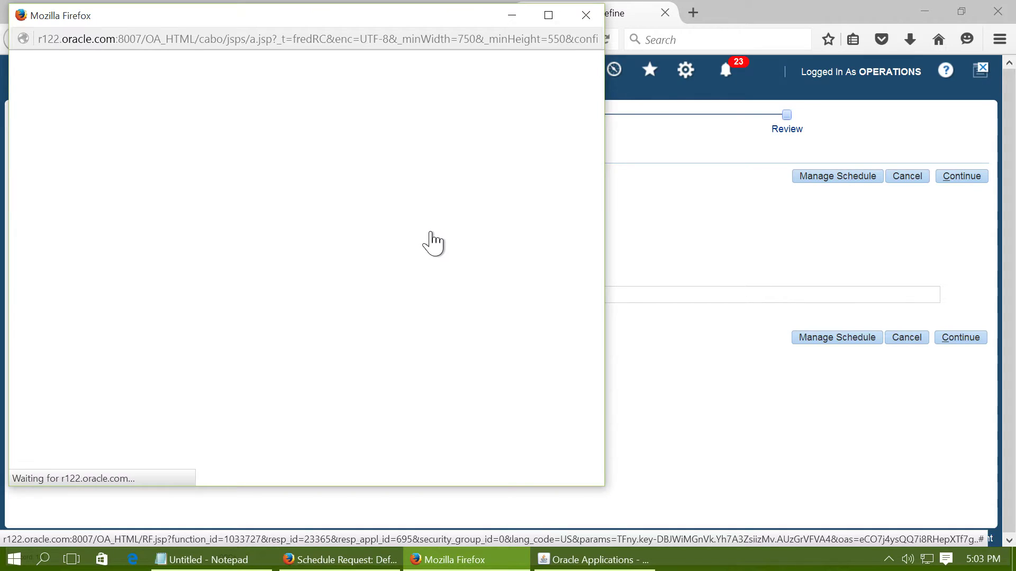
{"action": "left_click", "coordinate": [180, 170]}
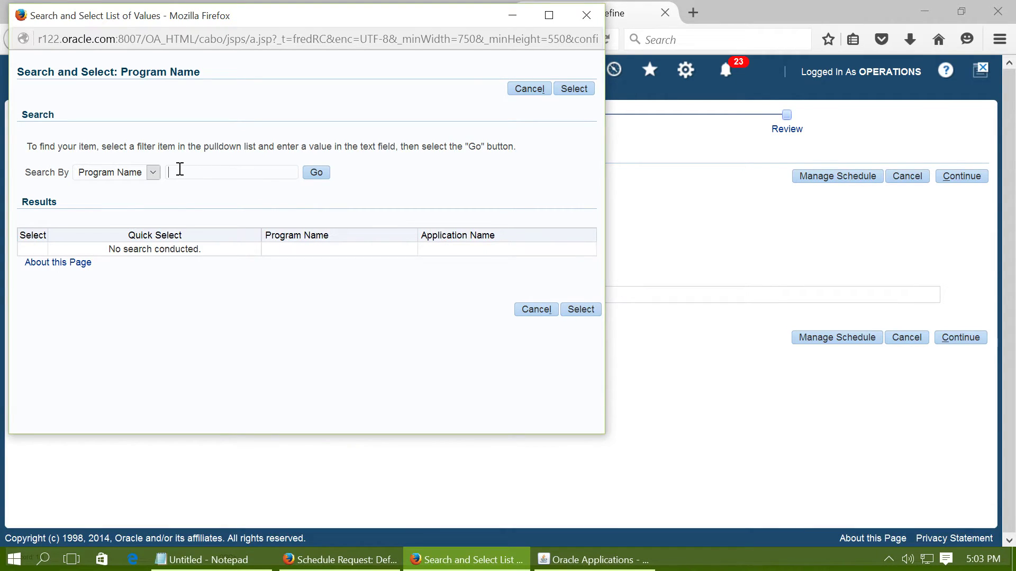
{"action": "type", "text": "iex%"}
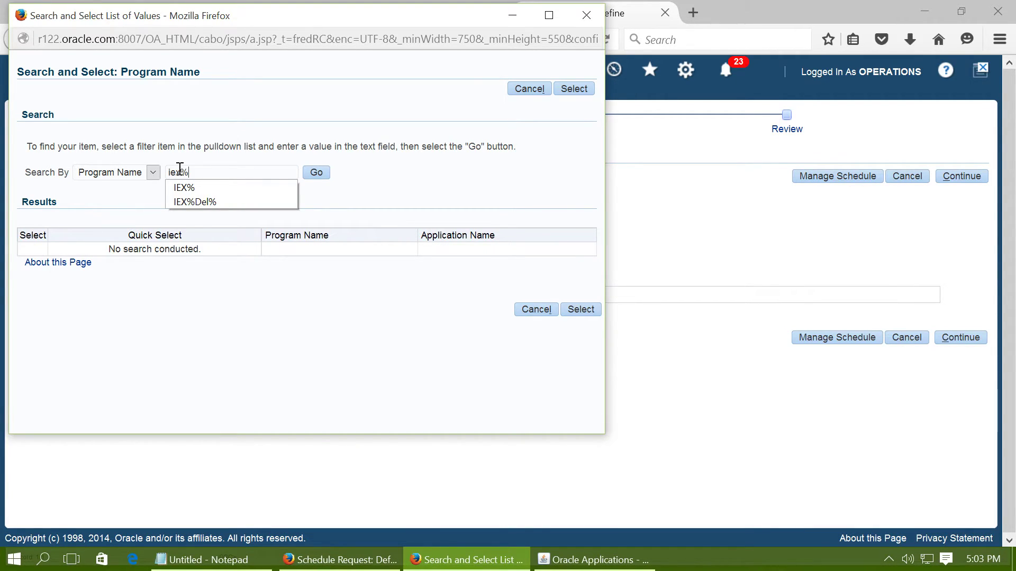
{"action": "type", "text": "s"}
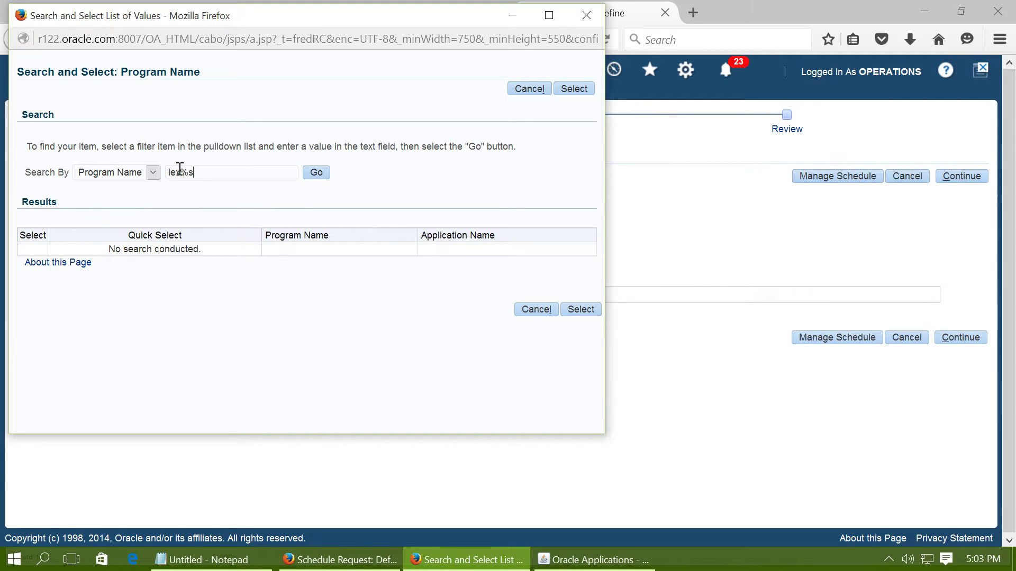
{"action": "type", "text": "COR"}
{"action": "left_click", "coordinate": [320, 178]}
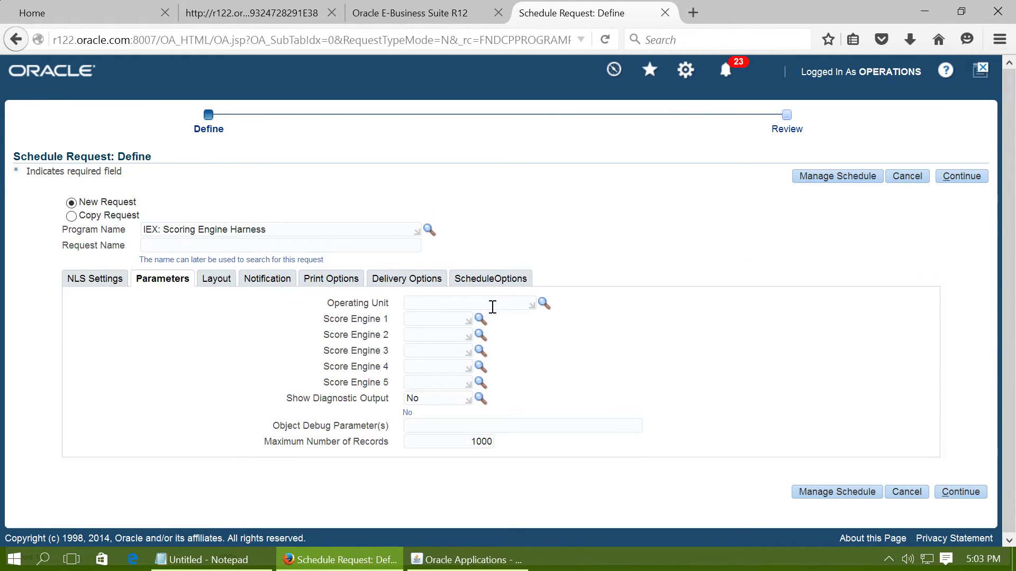
Set the request's operating unit to Vision Operations
{"action": "left_click", "coordinate": [544, 305]}
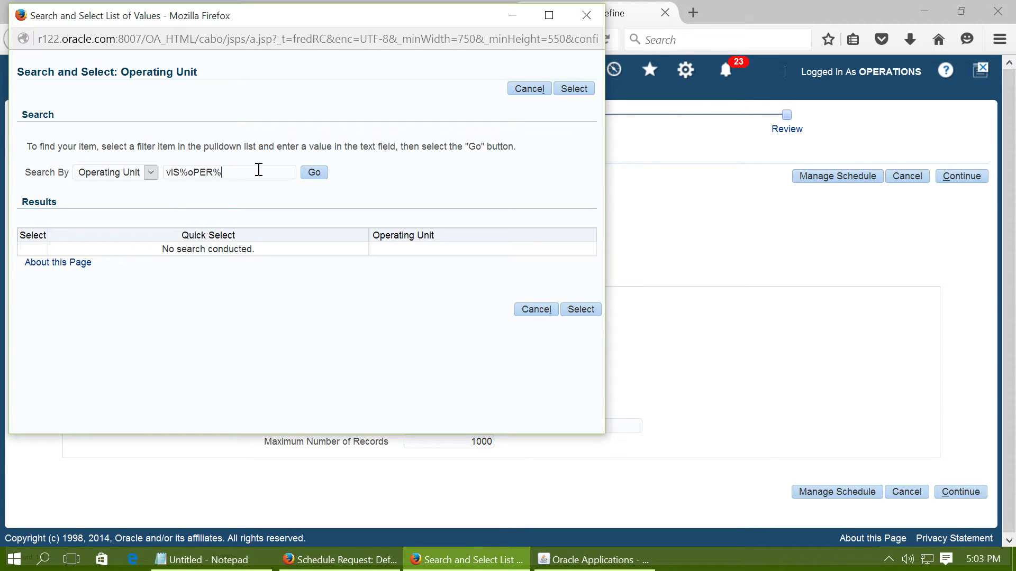
{"action": "left_click", "coordinate": [313, 176]}
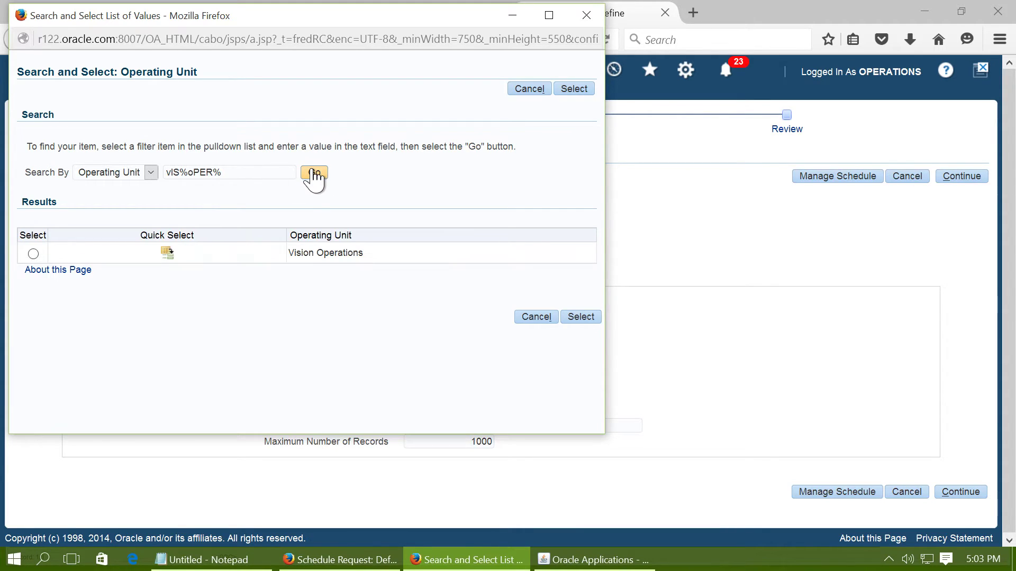
{"action": "left_click", "coordinate": [168, 254]}
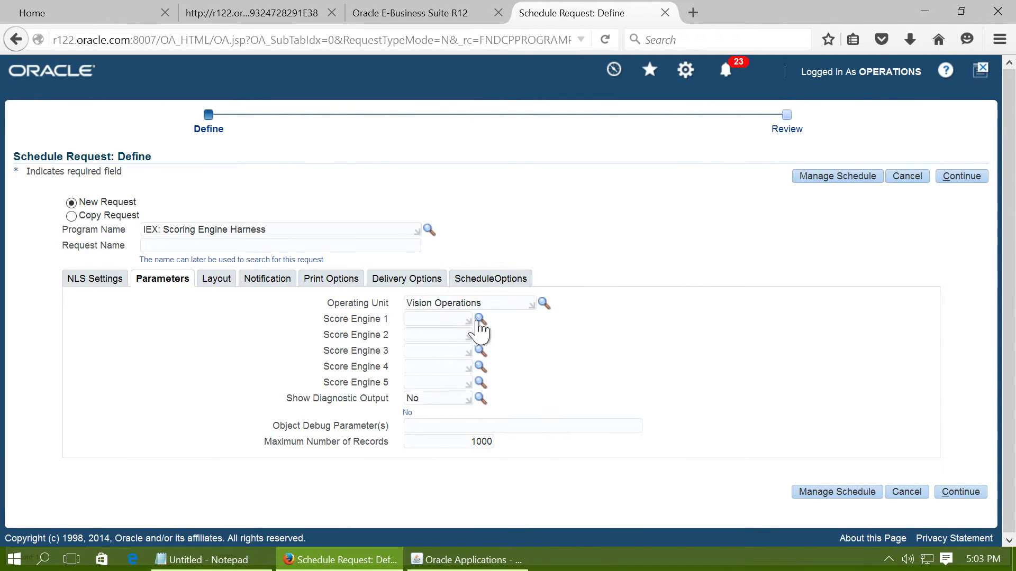
Set Score Engine 1 to Delinquency Status Determination via a 'dELIN' description search
{"action": "left_click", "coordinate": [480, 320]}
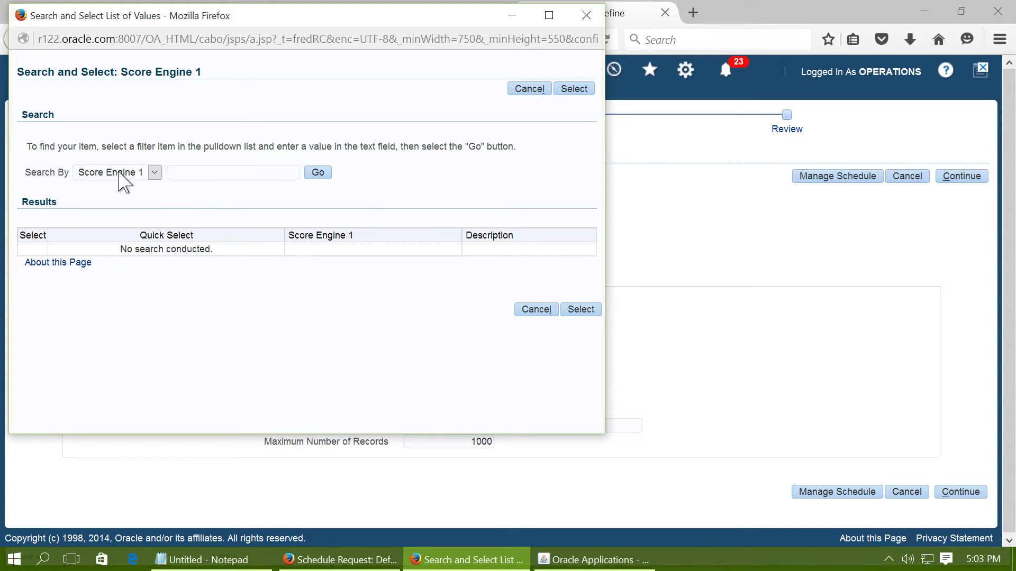
{"action": "left_click", "coordinate": [122, 180]}
{"action": "left_click", "coordinate": [119, 199]}
{"action": "left_click", "coordinate": [205, 172]}
{"action": "type", "text": "dELIN%"}
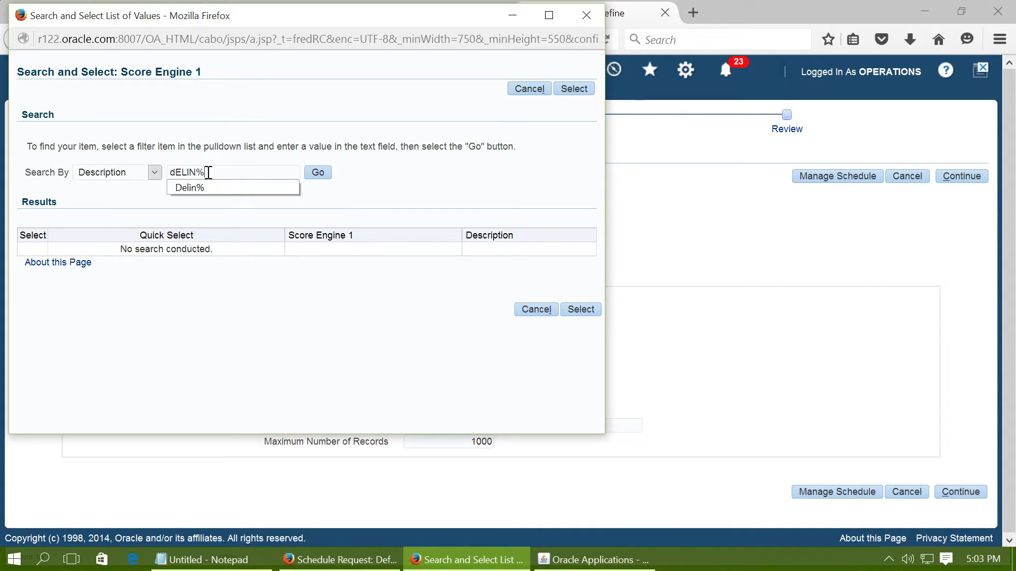
{"action": "left_click", "coordinate": [320, 175]}
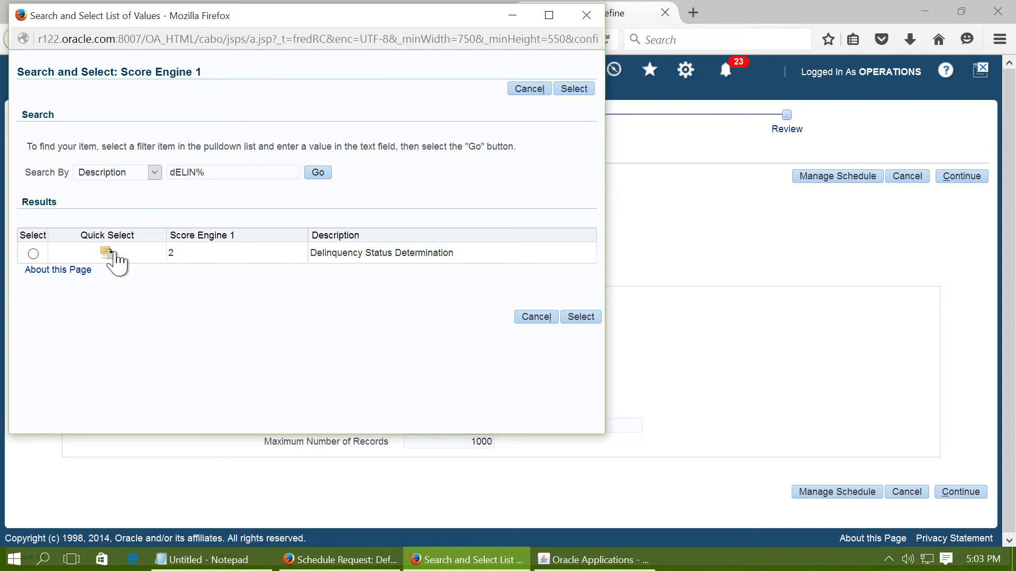
{"action": "left_click", "coordinate": [106, 254]}
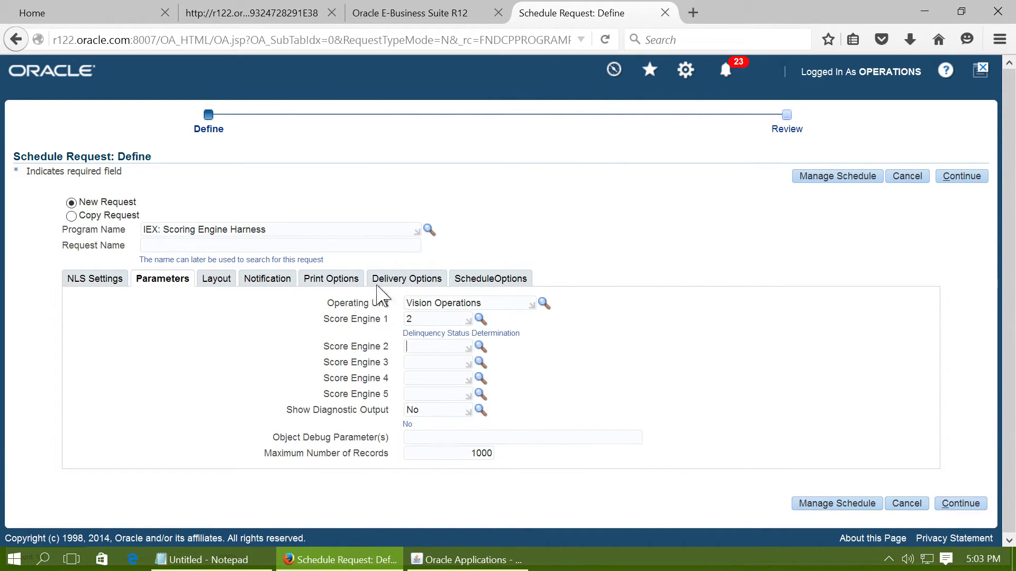
Set Score Engine 2 to DEMO Scoring Engine (10030) via a 'DEMO' description search
{"action": "left_click", "coordinate": [480, 348]}
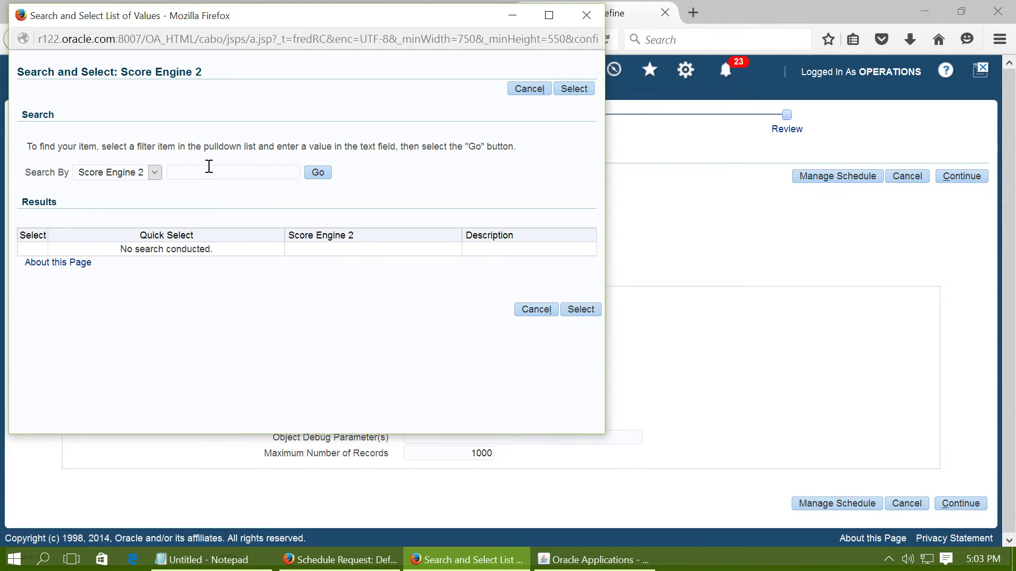
{"action": "left_click", "coordinate": [142, 174]}
{"action": "left_click", "coordinate": [129, 201]}
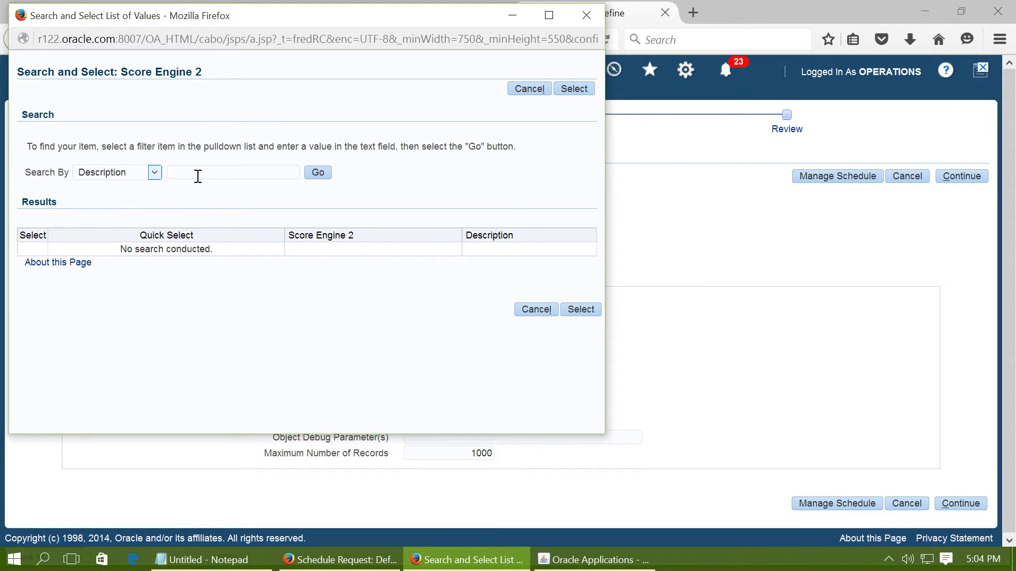
{"action": "left_click", "coordinate": [205, 176]}
{"action": "type", "text": "DEMO%"}
{"action": "left_click", "coordinate": [319, 174]}
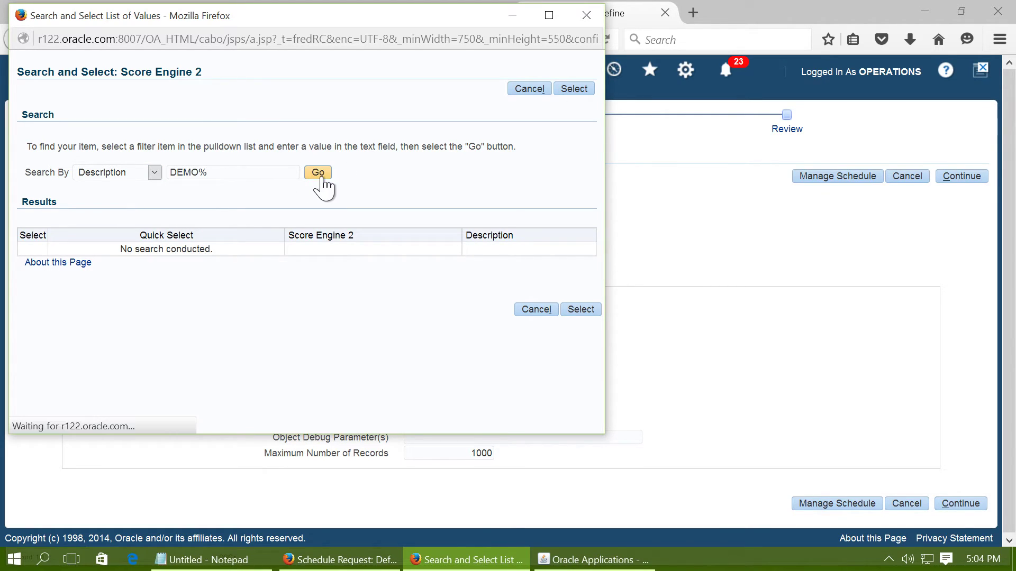
{"action": "left_click", "coordinate": [119, 253]}
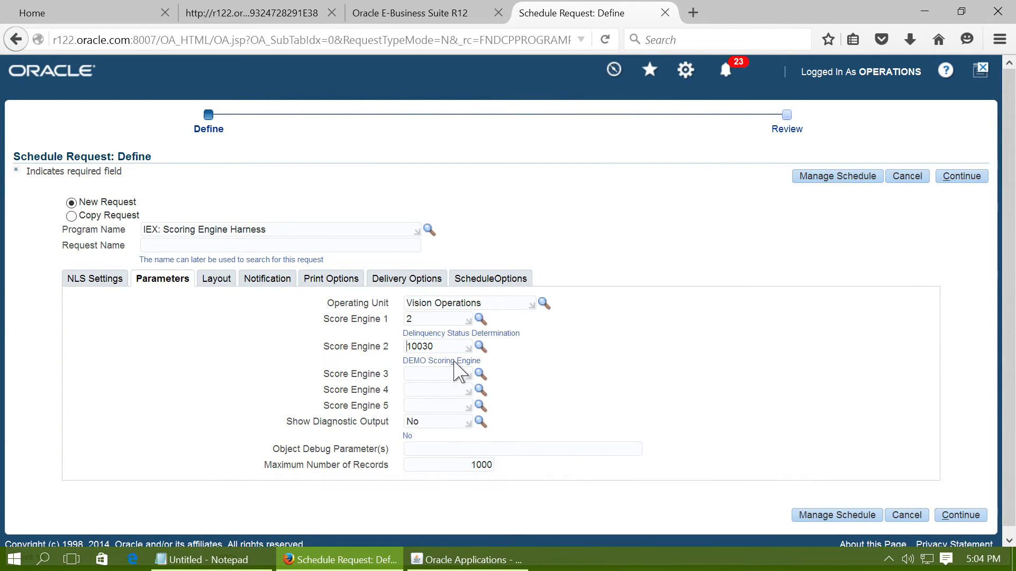
Submit the scoring harness request, confirm request 7460951, and return to the Navigator window
{"action": "left_click", "coordinate": [960, 183]}
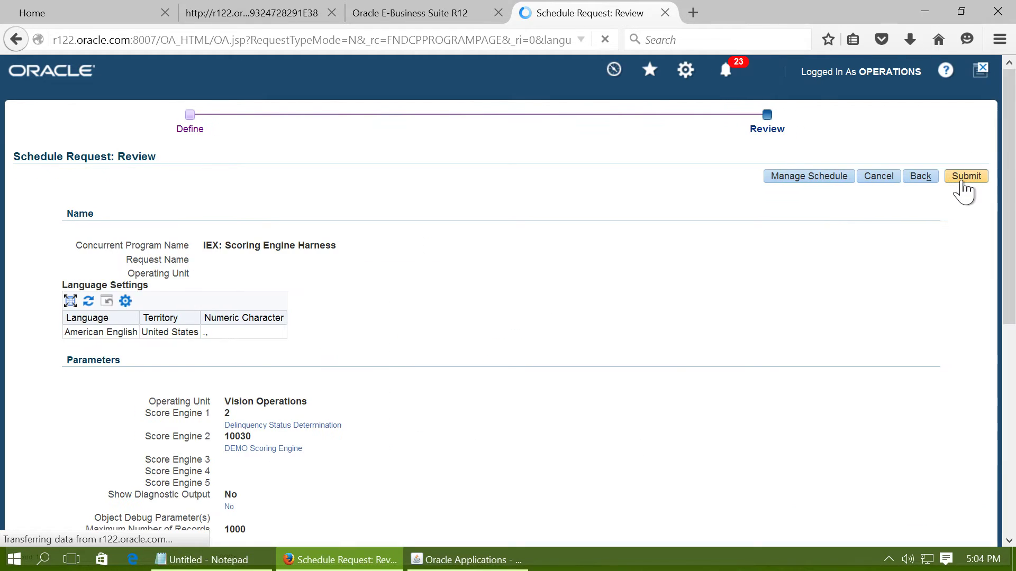
{"action": "left_click", "coordinate": [967, 178]}
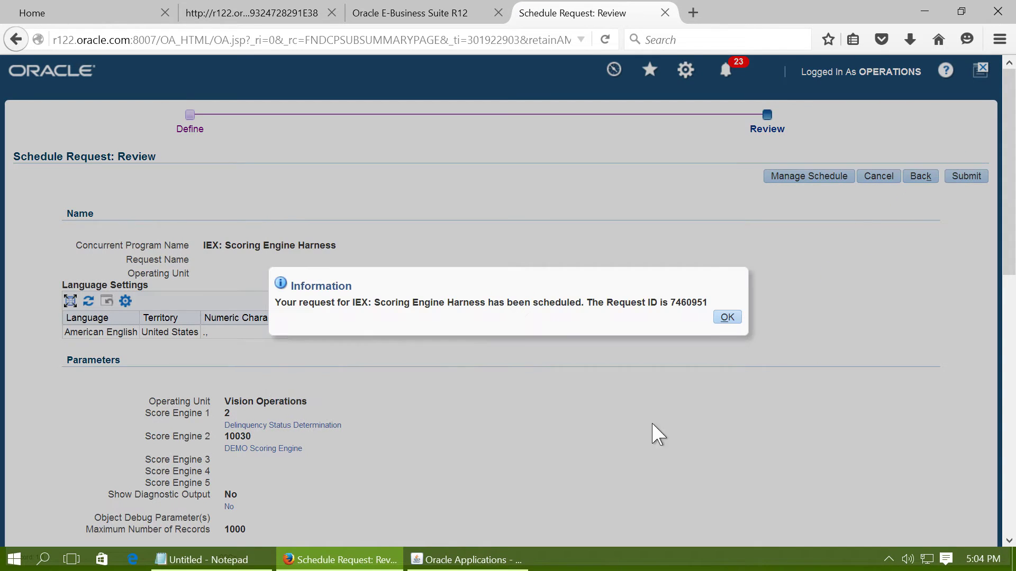
{"action": "left_click", "coordinate": [726, 318]}
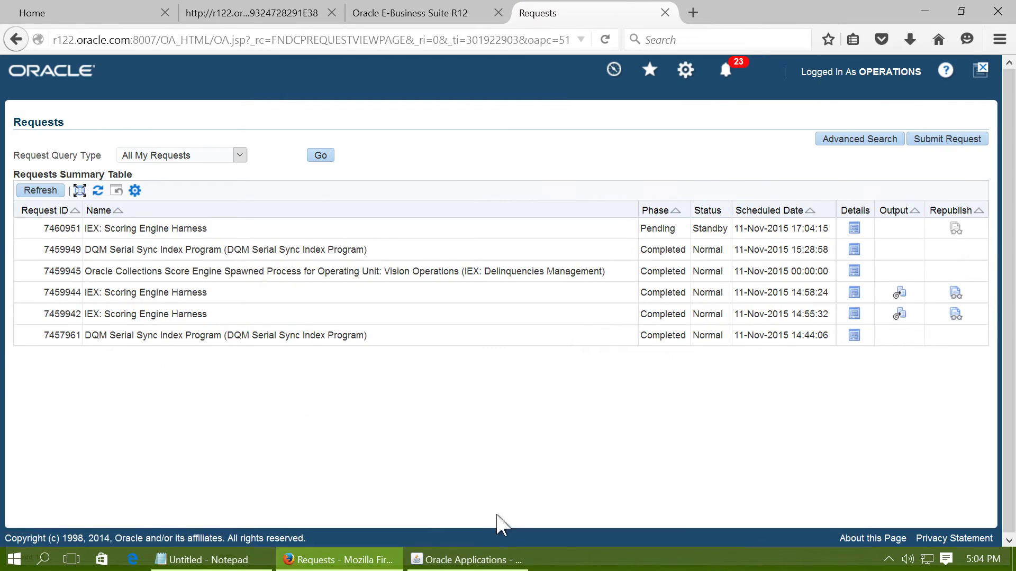
{"action": "left_click", "coordinate": [437, 565]}
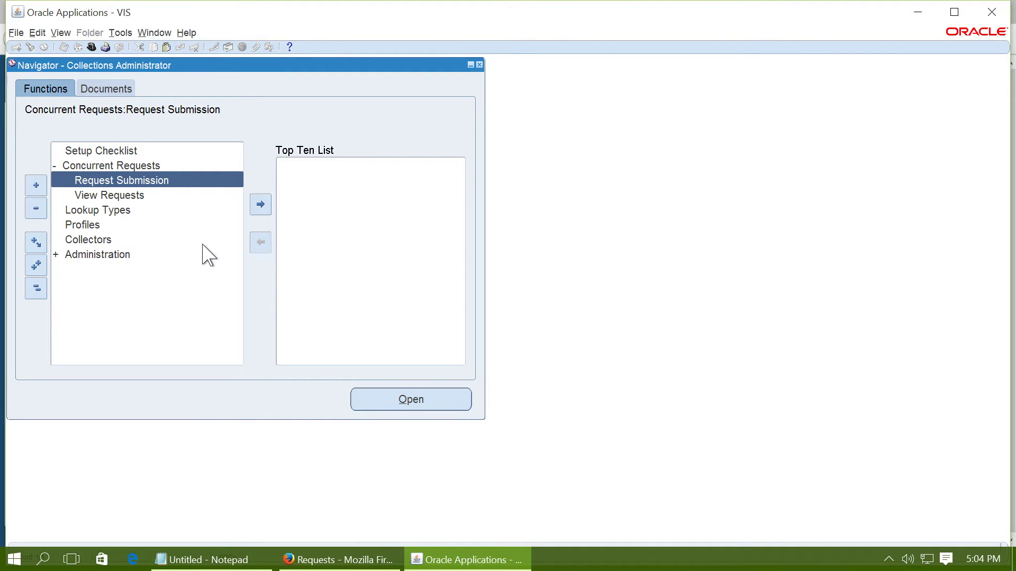
Refresh My Requests until 7460951 and 7460952 both show Completed Normal, then close it
{"action": "key", "text": "alt+v"}
{"action": "key", "text": "q"}
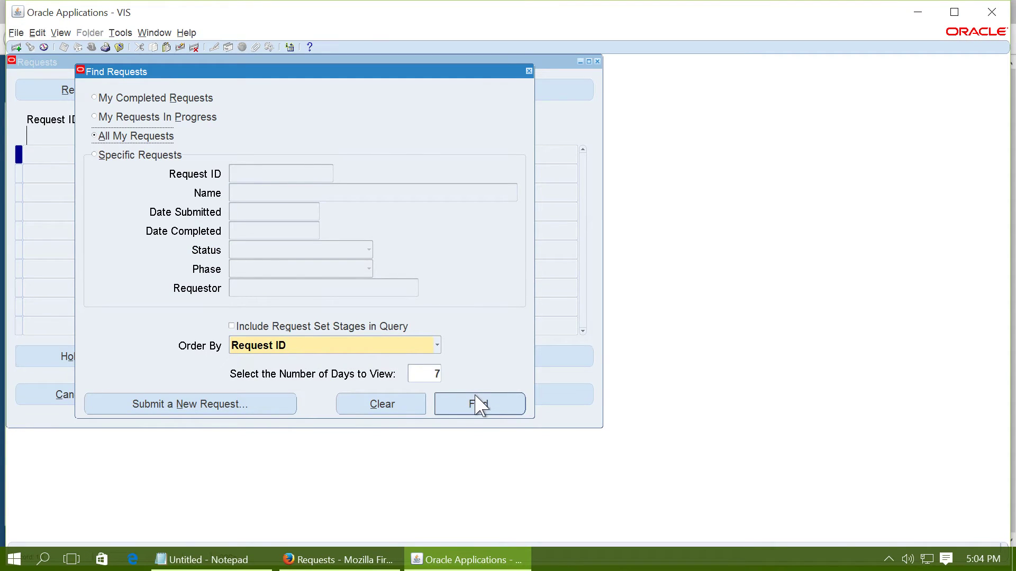
{"action": "left_click", "coordinate": [479, 405]}
{"action": "left_click_drag", "start_coordinate": [188, 64], "coordinate": [432, 116]}
{"action": "left_click", "coordinate": [384, 142]}
{"action": "left_click", "coordinate": [312, 141]}
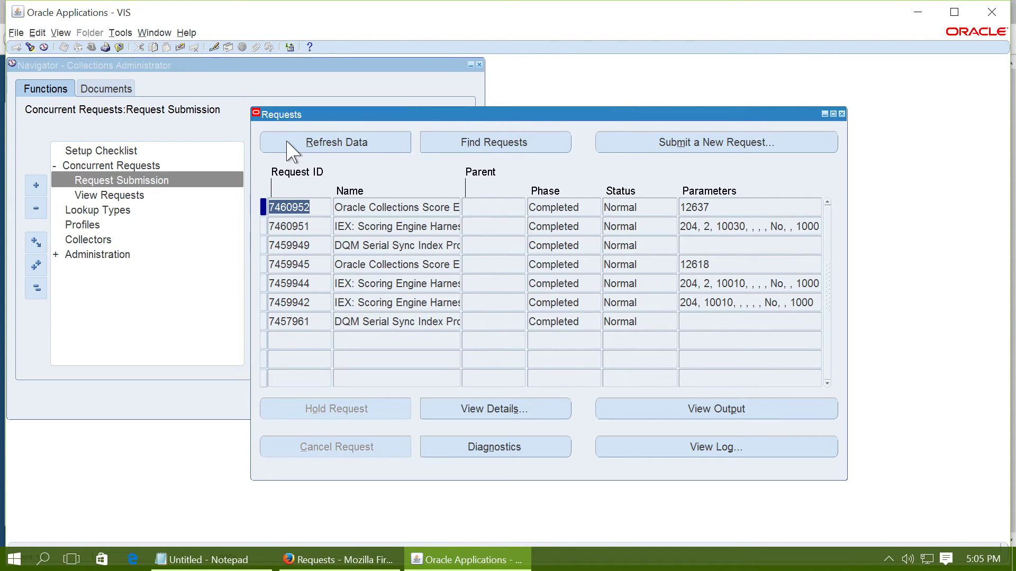
{"action": "left_click", "coordinate": [842, 113]}
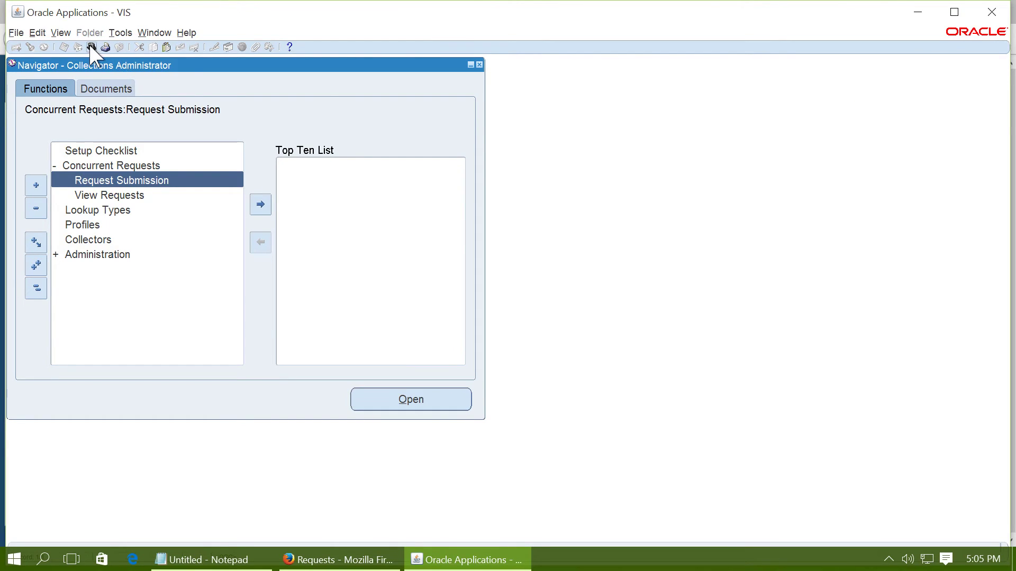
Switch to Collections Agent, open the Collections form, and look up organizations starting with D
{"action": "left_click", "coordinate": [91, 46]}
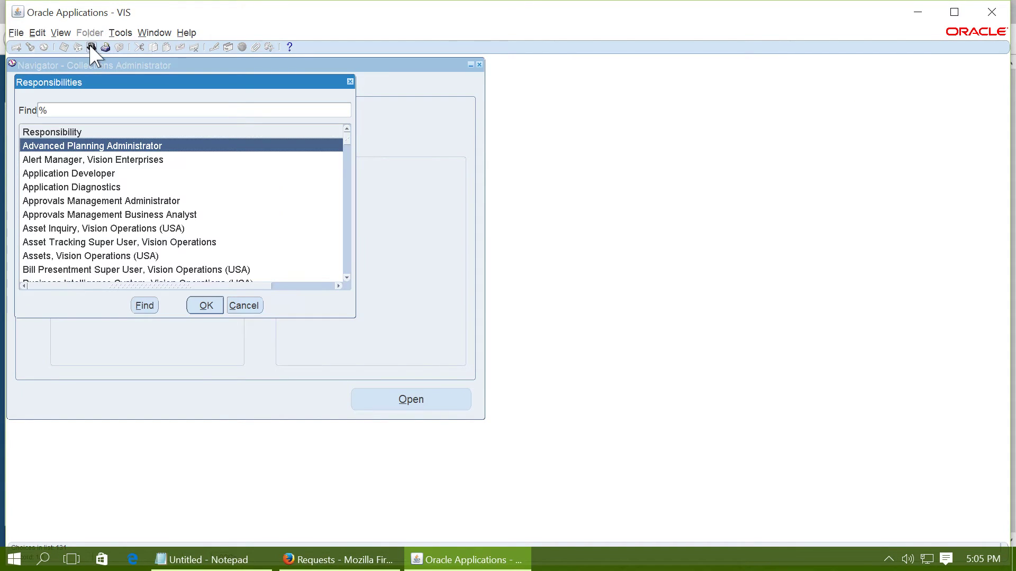
{"action": "type", "text": "collections"}
{"action": "key", "text": "Return"}
{"action": "left_click", "coordinate": [90, 160]}
{"action": "left_click", "coordinate": [91, 162]}
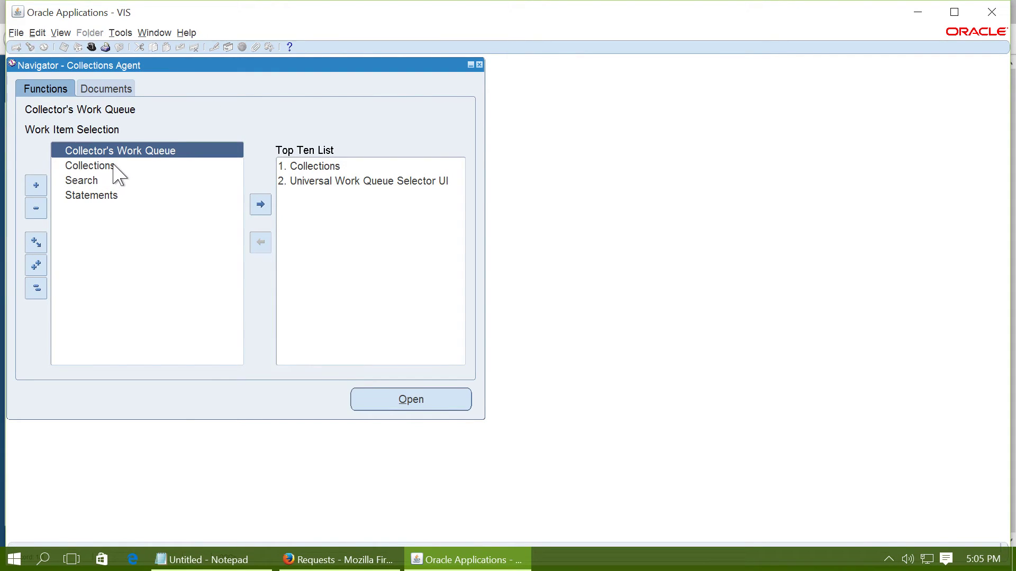
{"action": "left_click", "coordinate": [112, 164]}
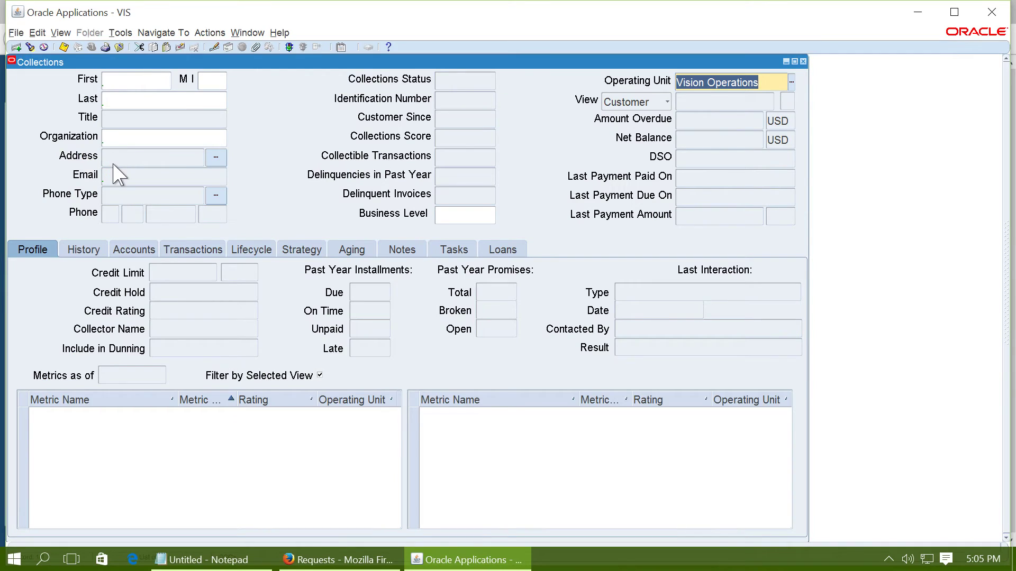
{"action": "left_click", "coordinate": [135, 136]}
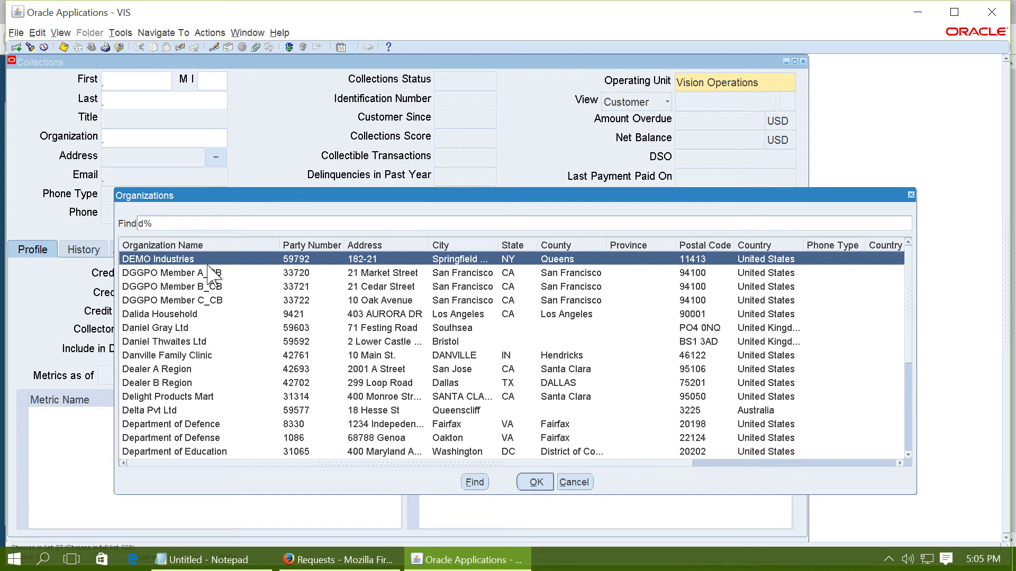
Load DEMO Industries and highlight its Delinquent status and 50.5 collections score
{"action": "double_click", "coordinate": [168, 260]}
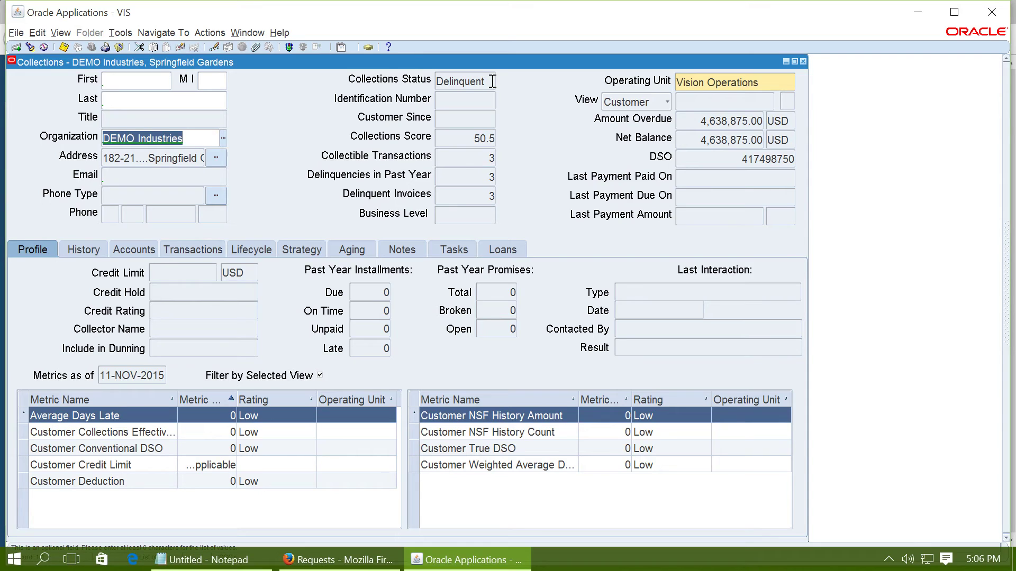
{"action": "left_click", "coordinate": [449, 141]}
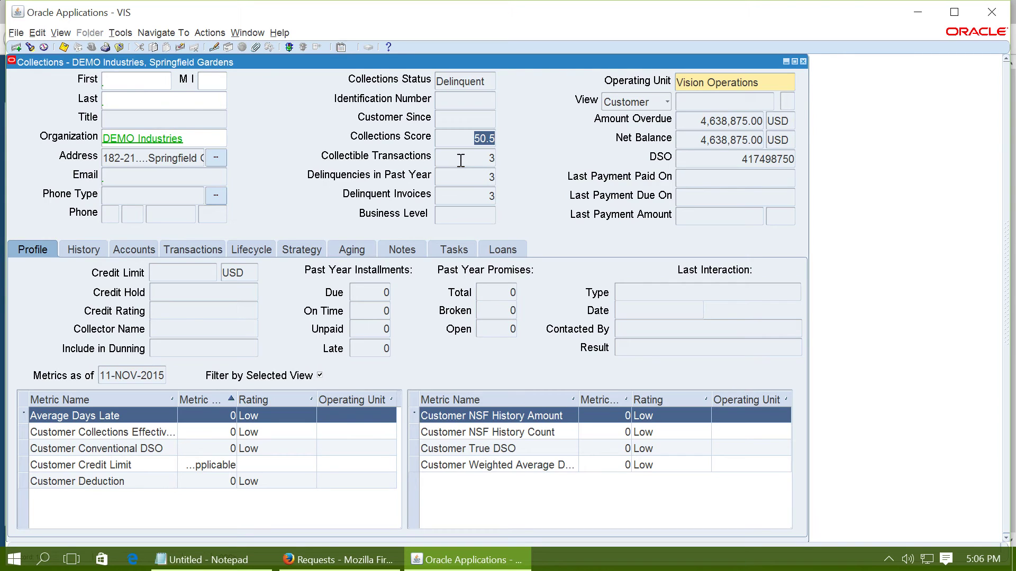
Switch from Oracle to Keynote to show the closing author credits slide
{"action": "key", "text": "super+Tab"}
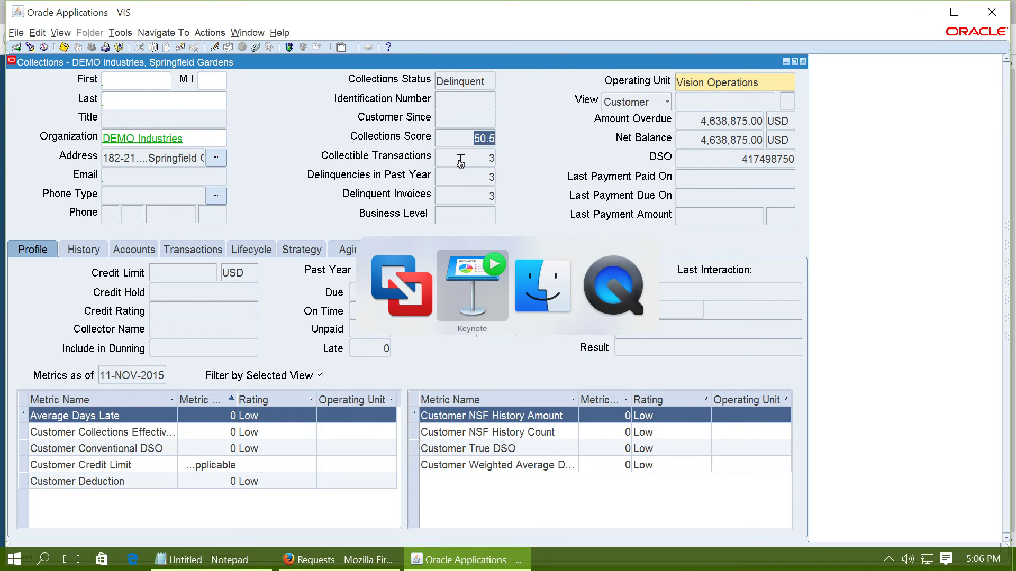